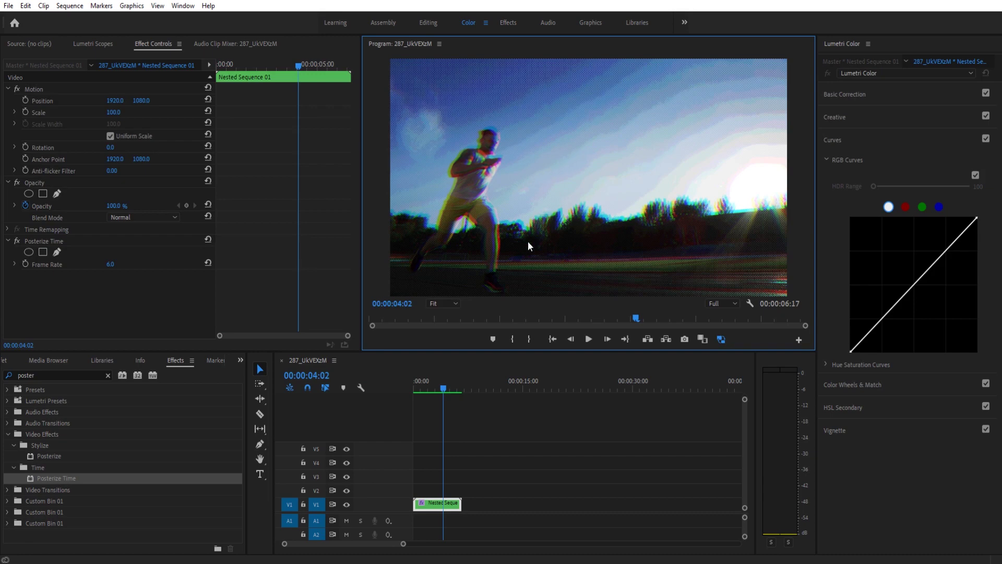
Step: Close the nested comic-look sequence and start a new sequence from 287_UkVEXzM.mov
{"action": "left_click", "coordinate": [478, 418]}
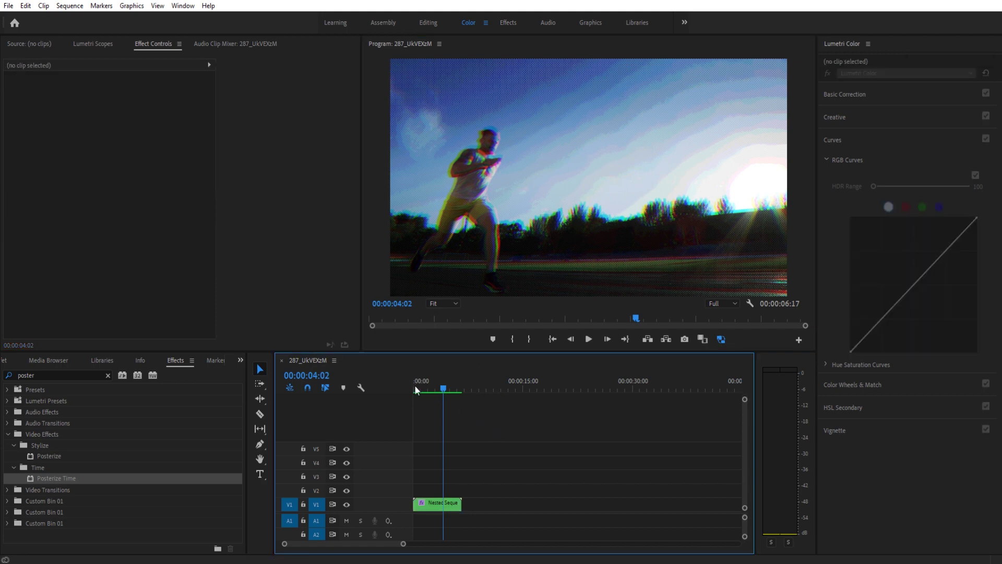
{"action": "left_click", "coordinate": [281, 360]}
{"action": "left_click", "coordinate": [7, 361]}
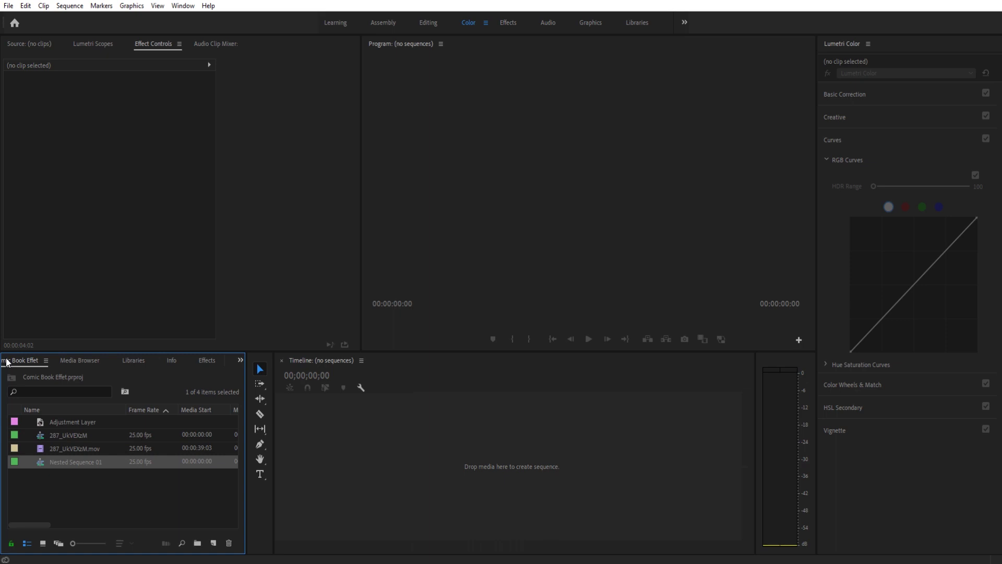
{"action": "left_click", "coordinate": [58, 447]}
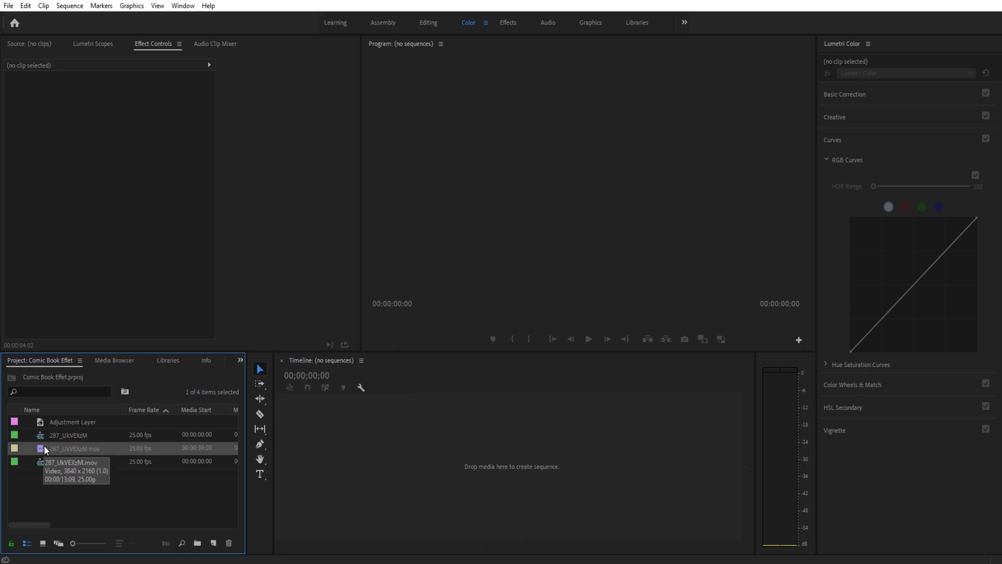
{"action": "left_click_drag", "start_coordinate": [44, 445], "coordinate": [418, 466]}
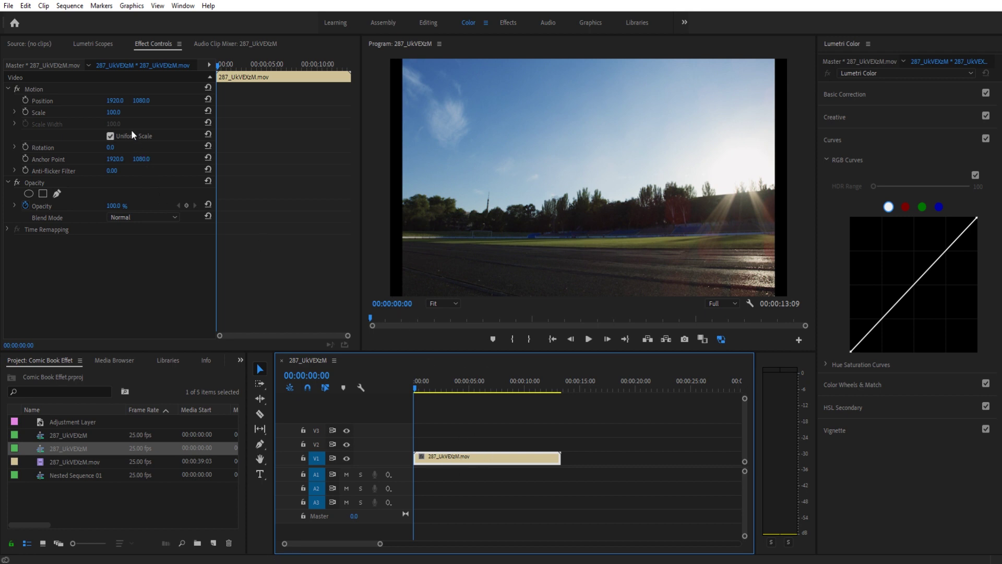
Step: Set the running clip's Scale to 110 in Effect Controls
{"action": "left_click", "coordinate": [117, 112]}
{"action": "type", "text": "110"}
{"action": "key", "text": "Return"}
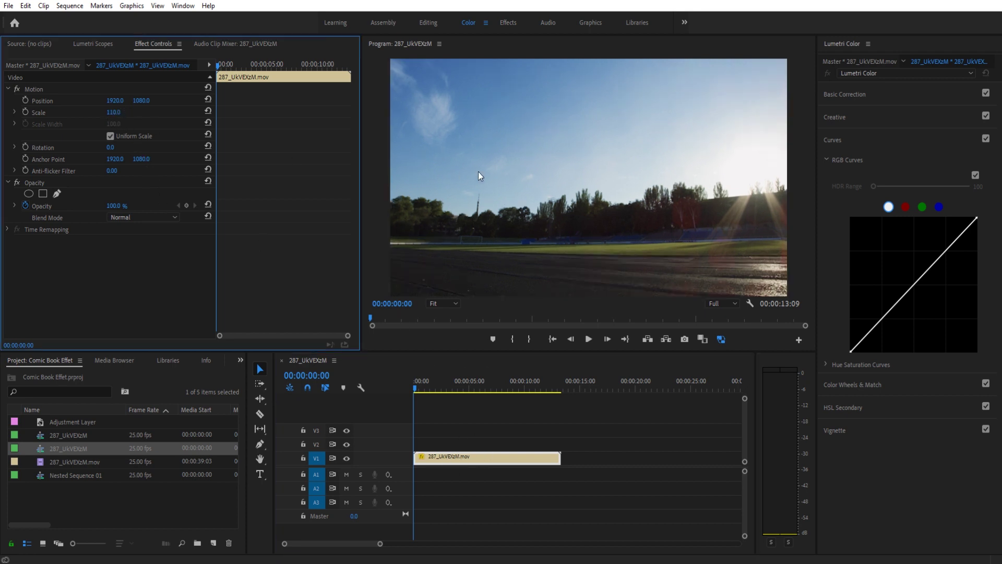
{"action": "mouse_move", "coordinate": [418, 383]}
{"action": "left_mouse_down"}
{"action": "mouse_move", "coordinate": [495, 383]}
{"action": "mouse_move", "coordinate": [426, 383]}
{"action": "left_mouse_up"}
{"action": "left_click", "coordinate": [485, 407]}
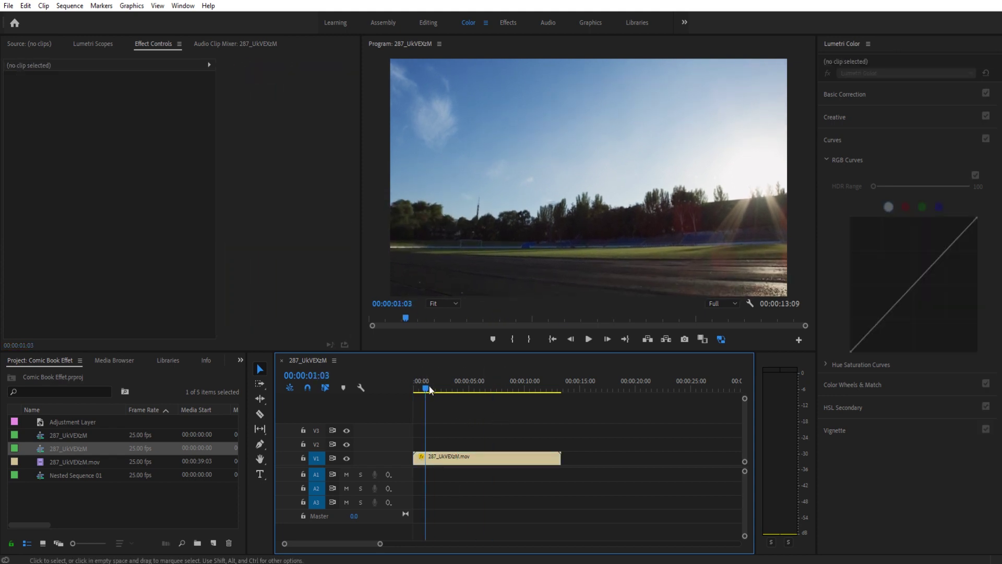
Step: Play back the sequence, reviewing the runner around the 6–9 second mark
{"action": "key", "text": "space"}
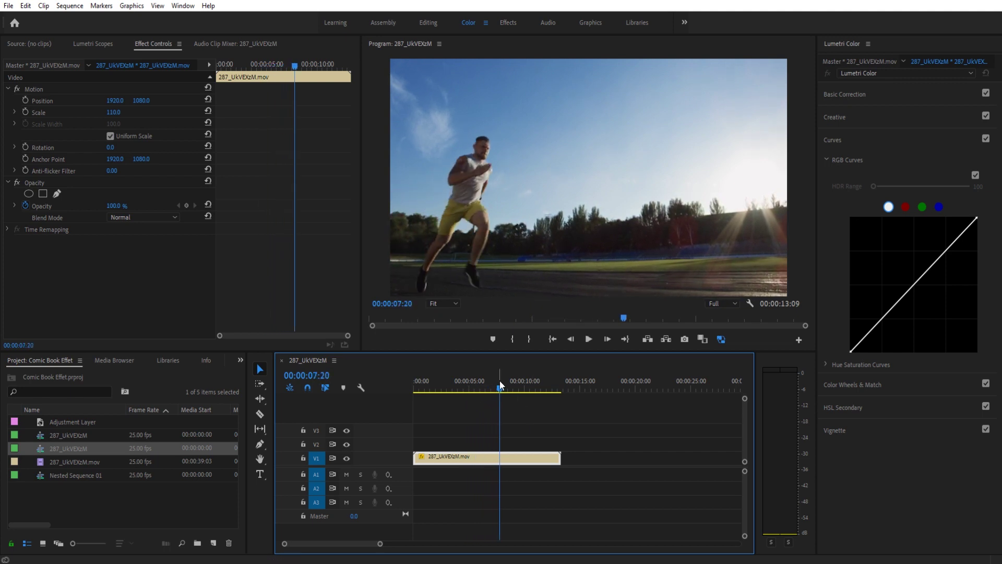
{"action": "left_click", "coordinate": [523, 381]}
{"action": "left_click_drag", "start_coordinate": [523, 380], "coordinate": [487, 386]}
{"action": "key", "text": "space"}
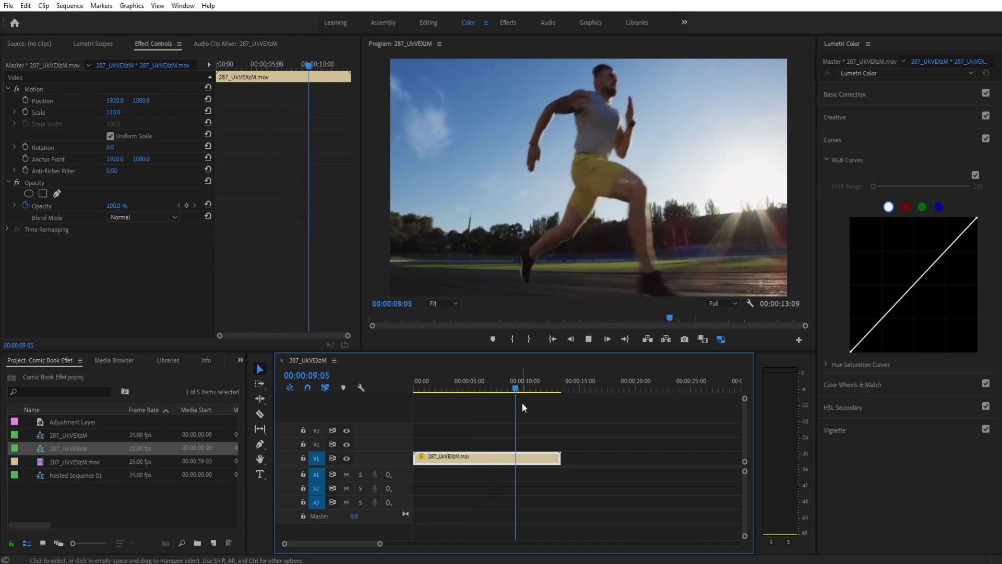
{"action": "left_click", "coordinate": [489, 388]}
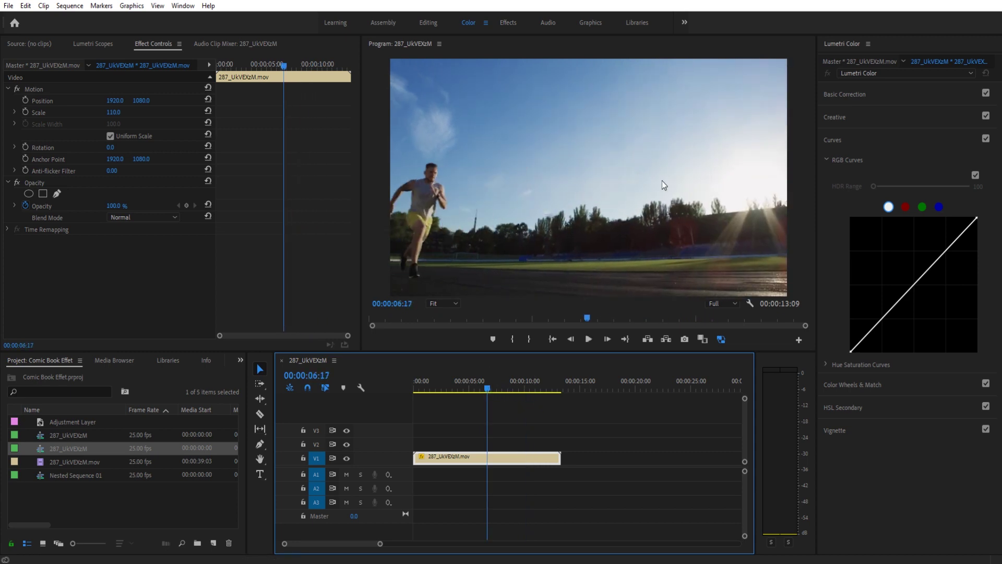
{"action": "mouse_move", "coordinate": [486, 389]}
{"action": "left_mouse_down"}
{"action": "mouse_move", "coordinate": [459, 387]}
{"action": "mouse_move", "coordinate": [468, 388]}
{"action": "left_mouse_up"}
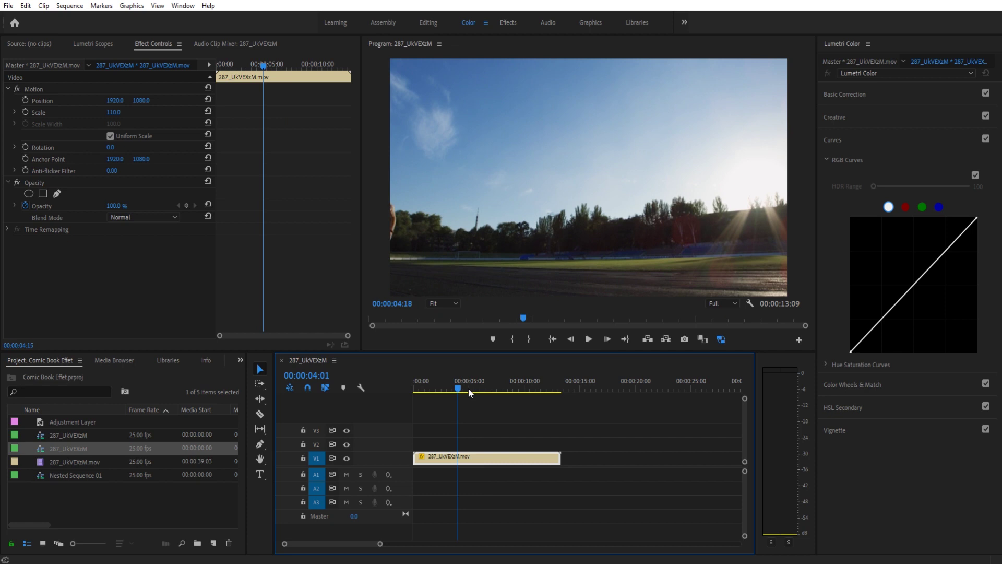
{"action": "key", "text": "space"}
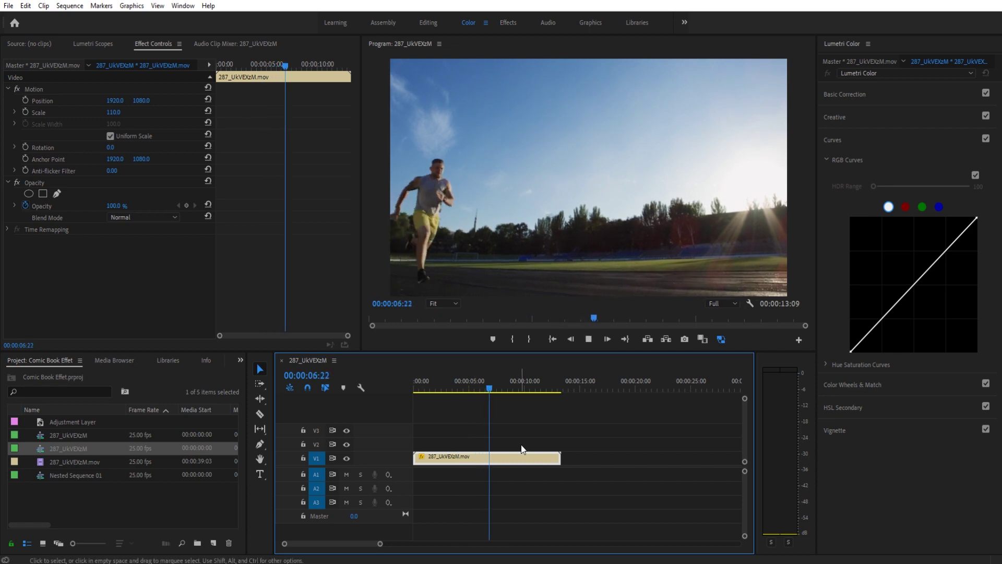
Step: Change the running clip's speed to 200% in Speed/Duration
{"action": "left_click", "coordinate": [507, 441]}
{"action": "right_click", "coordinate": [483, 458]}
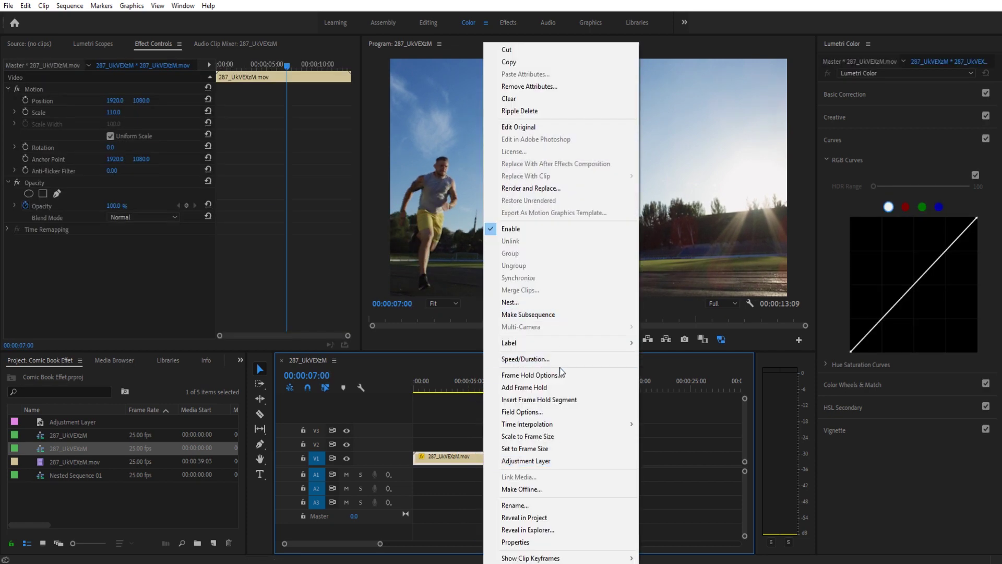
{"action": "left_click", "coordinate": [554, 361]}
{"action": "left_click_drag", "start_coordinate": [532, 207], "coordinate": [615, 167]}
{"action": "type", "text": "200"}
{"action": "key", "text": "Return"}
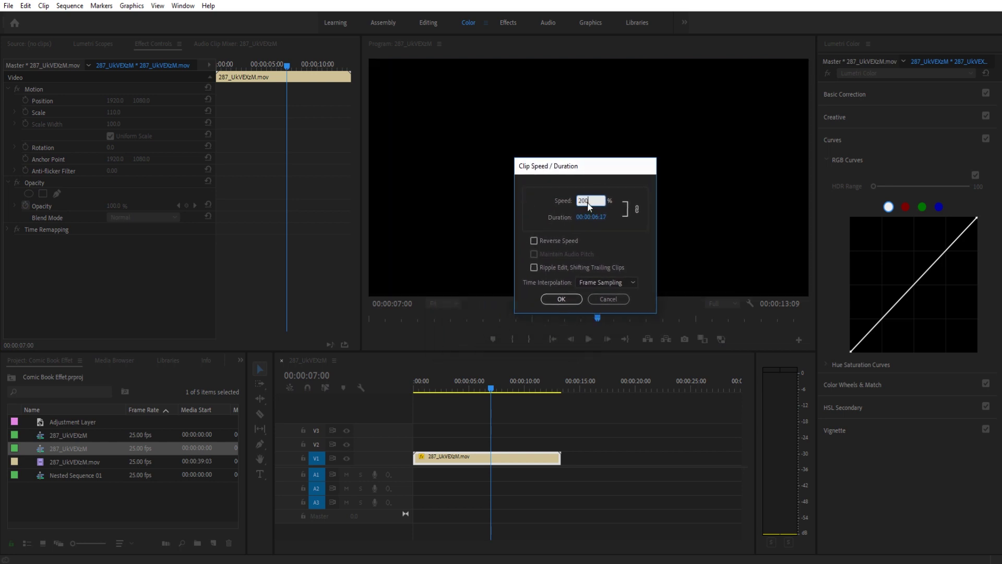
Step: Play the sped-up clip from the start and return to the Project panel
{"action": "key", "text": "space"}
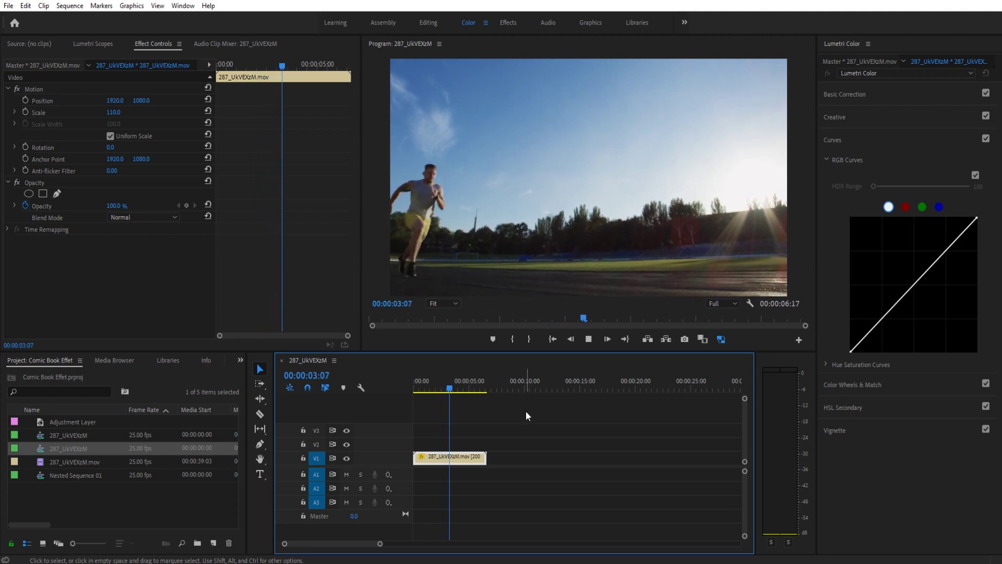
{"action": "left_click_drag", "start_coordinate": [418, 378], "coordinate": [427, 377]}
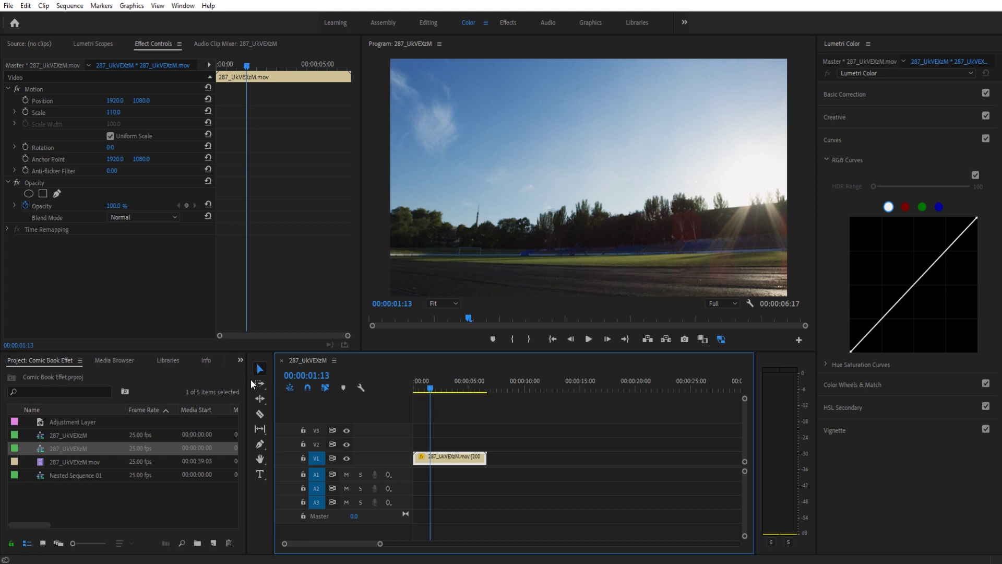
{"action": "left_click", "coordinate": [240, 360]}
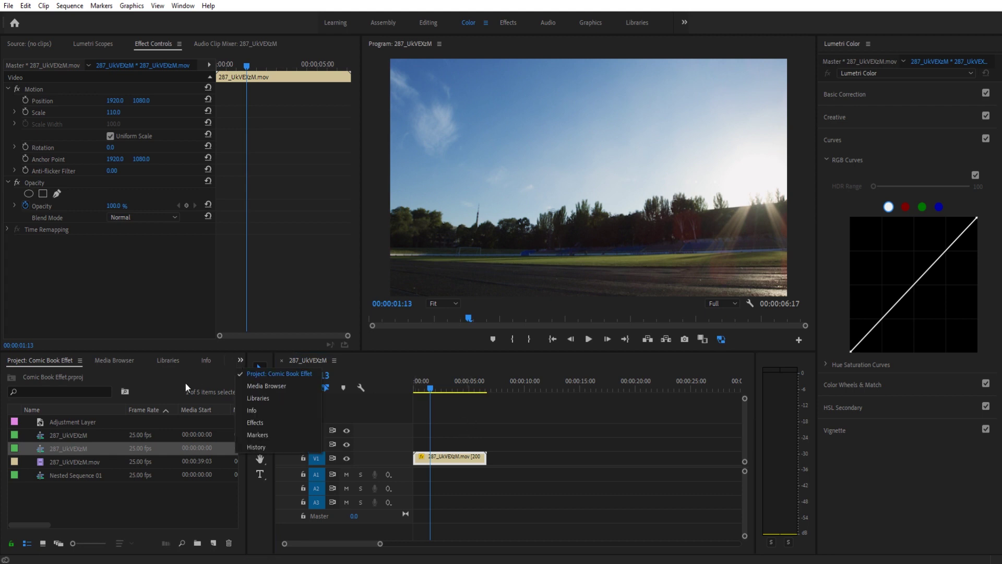
{"action": "left_click", "coordinate": [257, 426]}
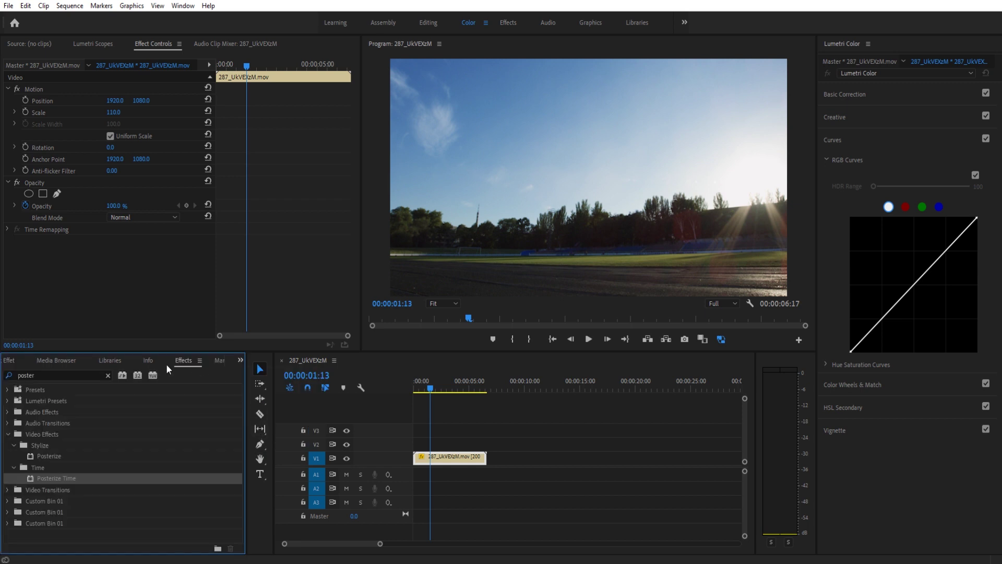
{"action": "left_click", "coordinate": [20, 362]}
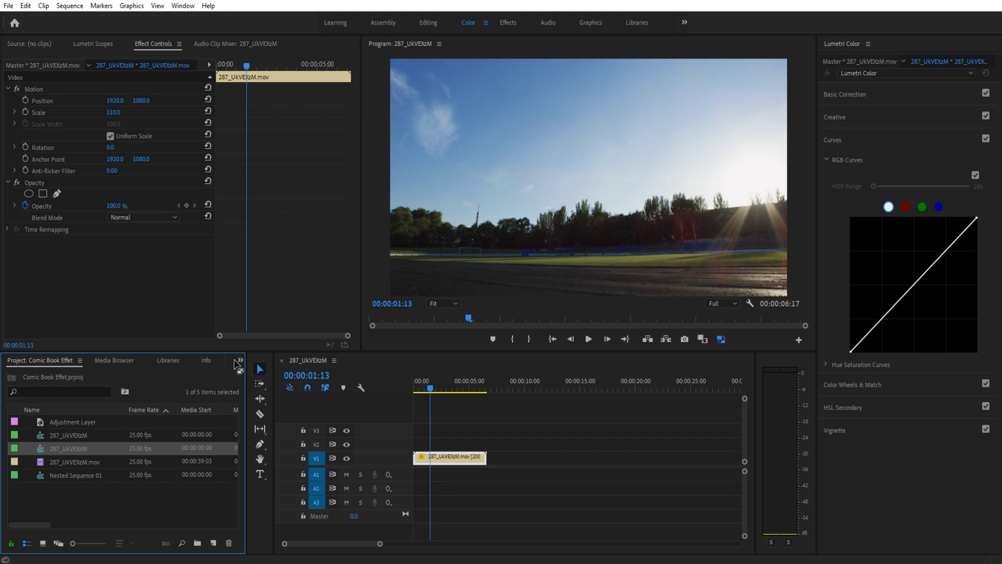
Step: Create a new 3840×2160 adjustment layer in the Project panel
{"action": "left_click", "coordinate": [239, 360]}
{"action": "left_click", "coordinate": [222, 496]}
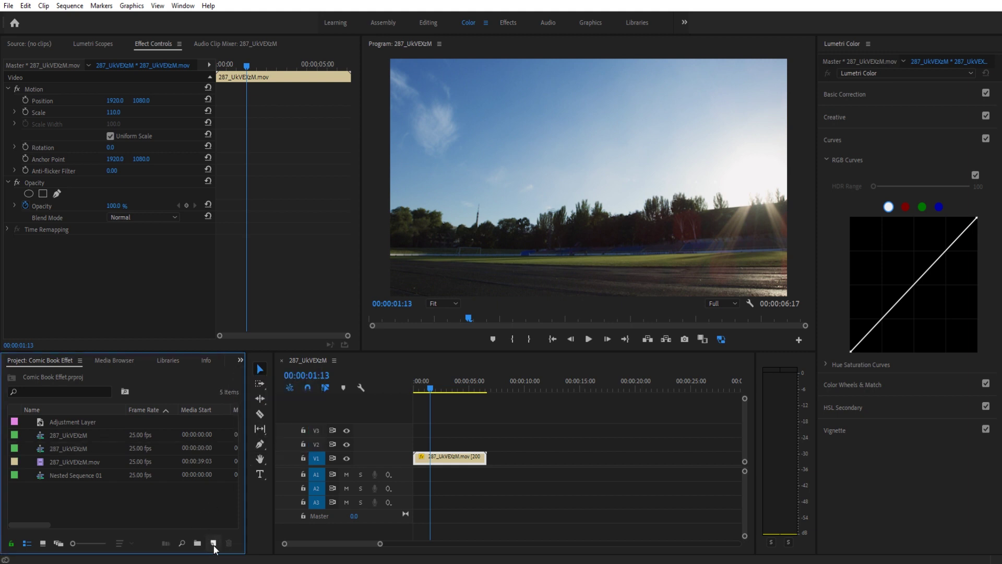
{"action": "left_click", "coordinate": [213, 542]}
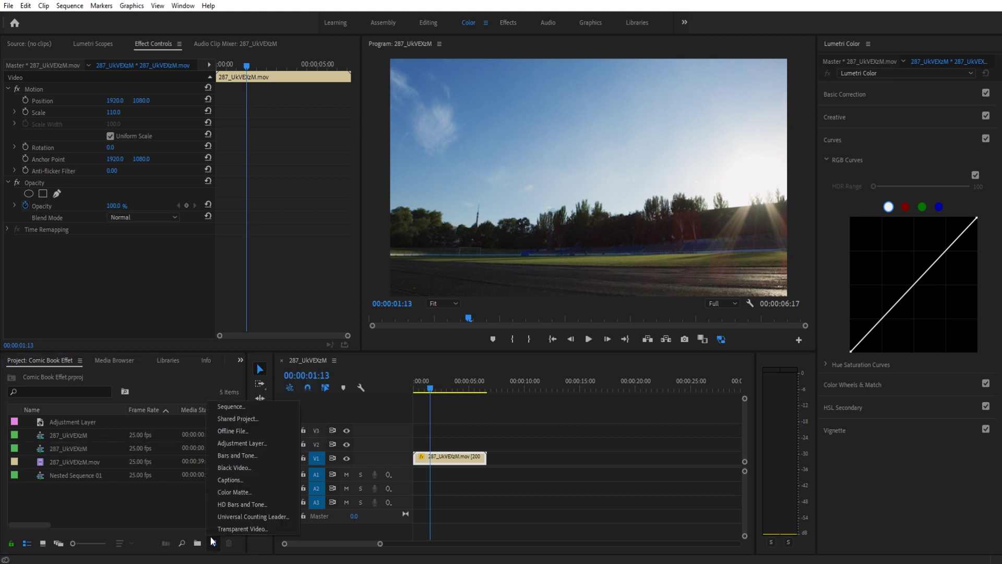
{"action": "left_click", "coordinate": [9, 6]}
{"action": "mouse_move", "coordinate": [23, 20]}
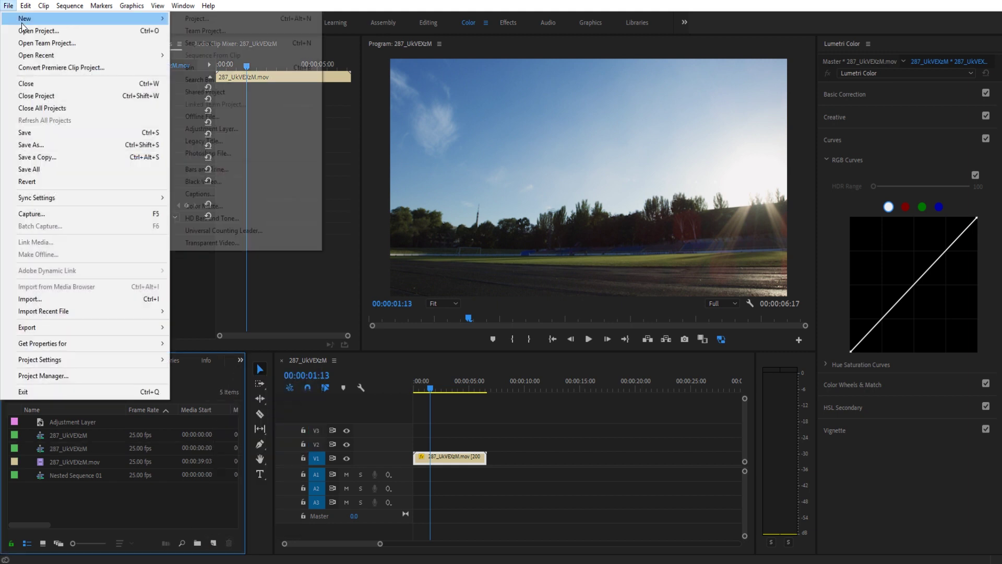
{"action": "left_click", "coordinate": [218, 535]}
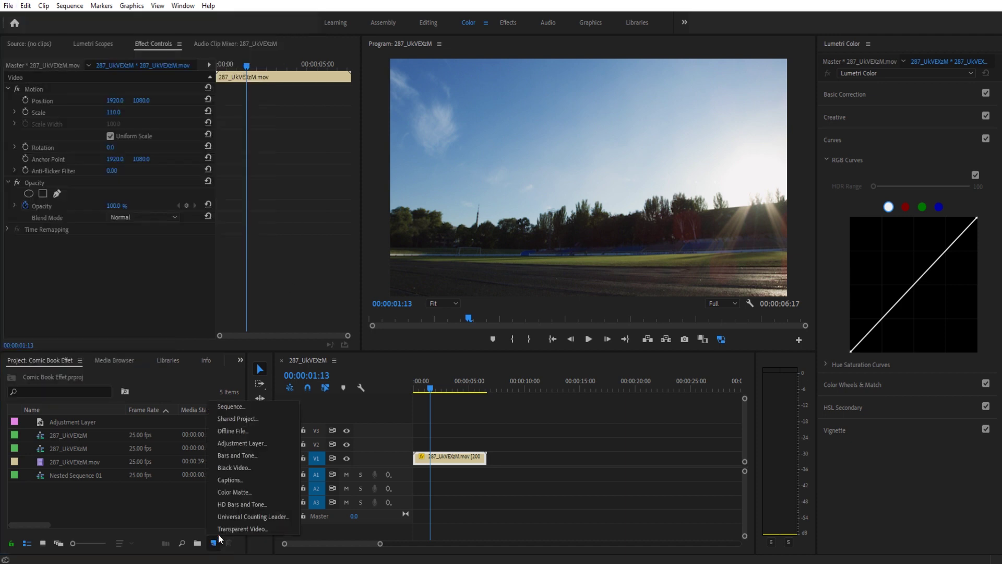
{"action": "left_click", "coordinate": [249, 443]}
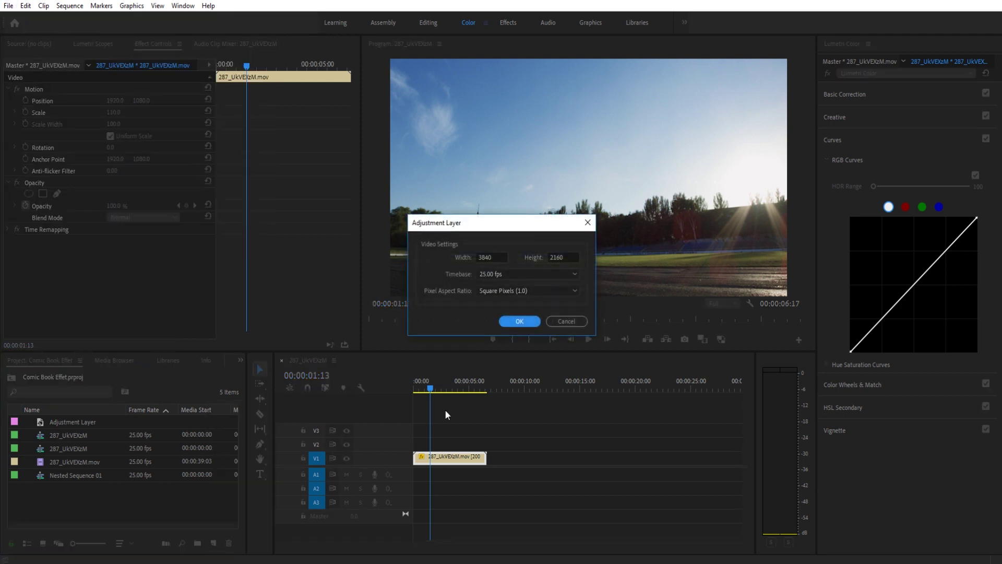
{"action": "left_click", "coordinate": [535, 323]}
{"action": "left_click", "coordinate": [529, 322]}
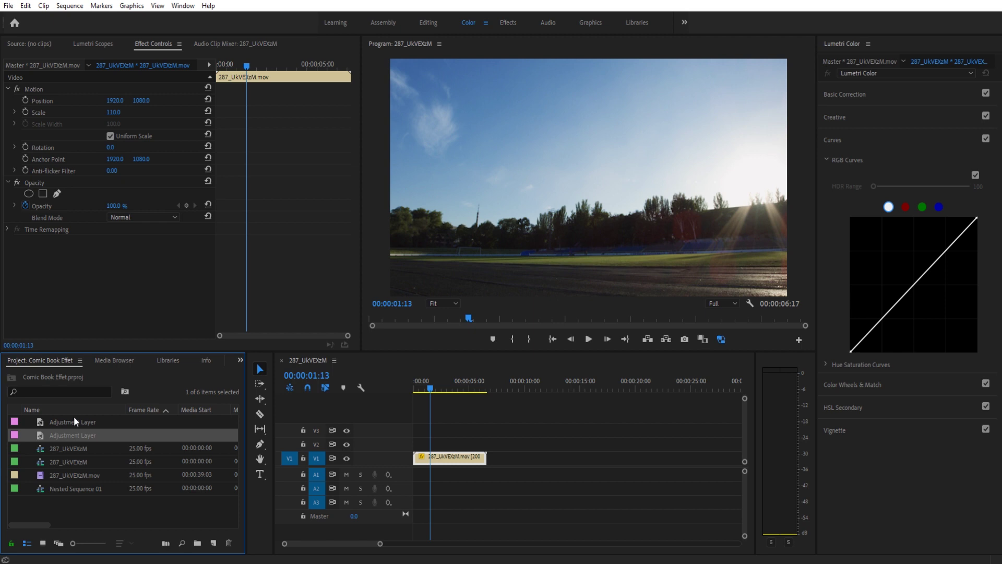
Step: Place the adjustment layer on V2 and trim its end to match the clip
{"action": "left_click_drag", "start_coordinate": [50, 439], "coordinate": [422, 448]}
{"action": "left_click_drag", "start_coordinate": [635, 444], "coordinate": [486, 444]}
{"action": "left_click_drag", "start_coordinate": [430, 389], "coordinate": [458, 389]}
{"action": "left_click", "coordinate": [457, 444]}
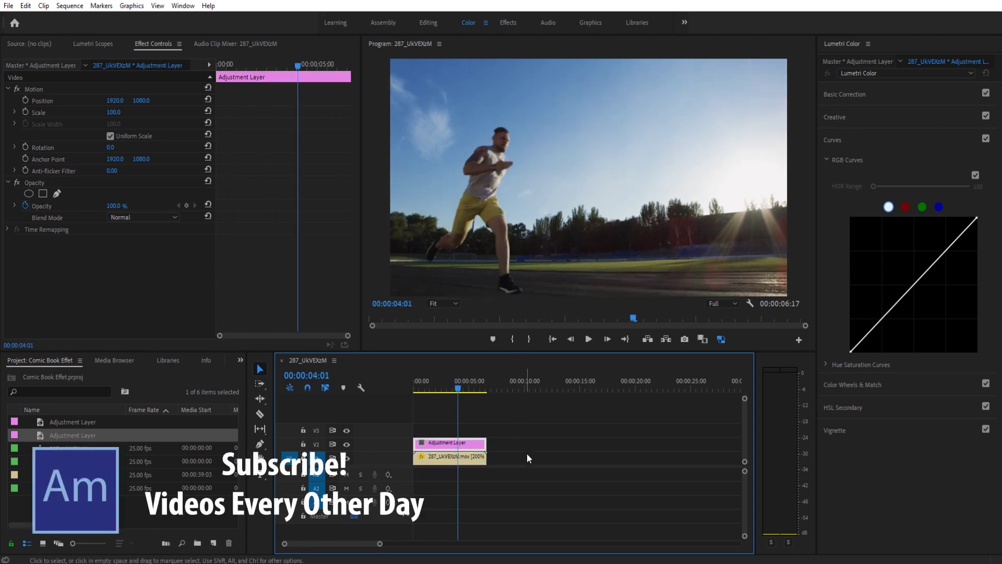
{"action": "left_click", "coordinate": [240, 360]}
Step: Search 'chec' and apply Video Effects > Generate > Checkerboard to the adjustment layer
{"action": "left_click", "coordinate": [274, 420]}
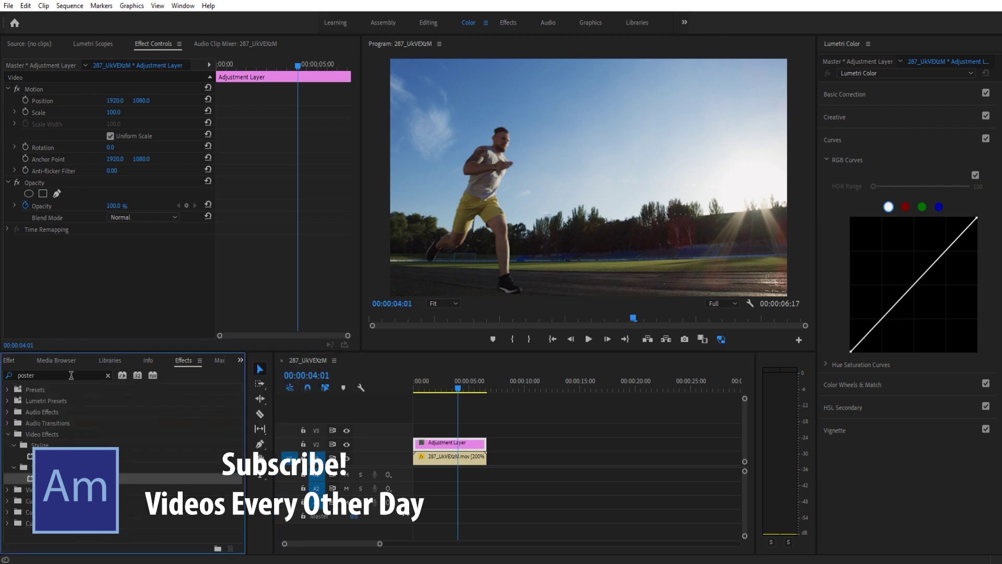
{"action": "left_click", "coordinate": [64, 376]}
{"action": "type", "text": "checker"}
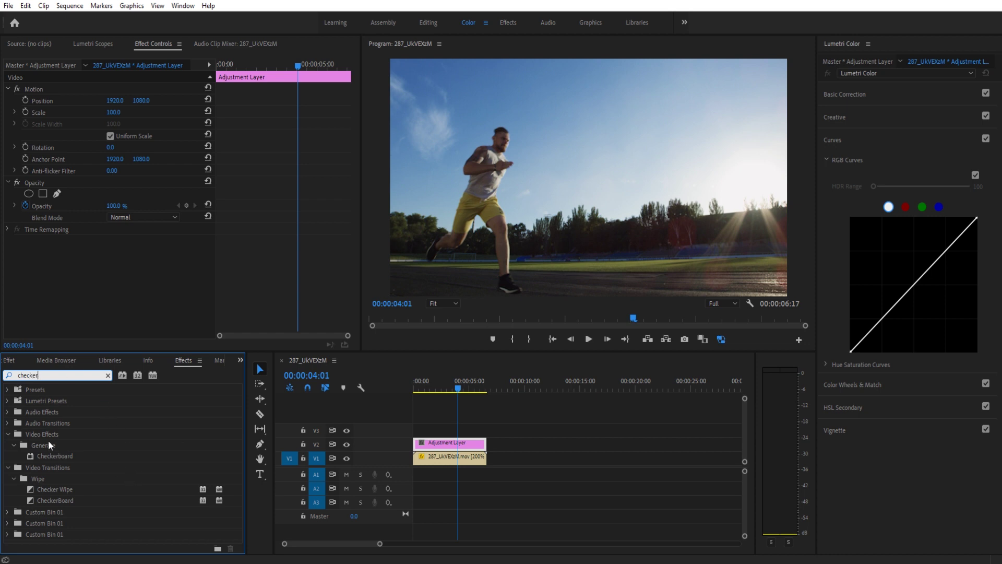
{"action": "left_click", "coordinate": [43, 439]}
{"action": "left_click", "coordinate": [40, 445]}
{"action": "left_click", "coordinate": [40, 456]}
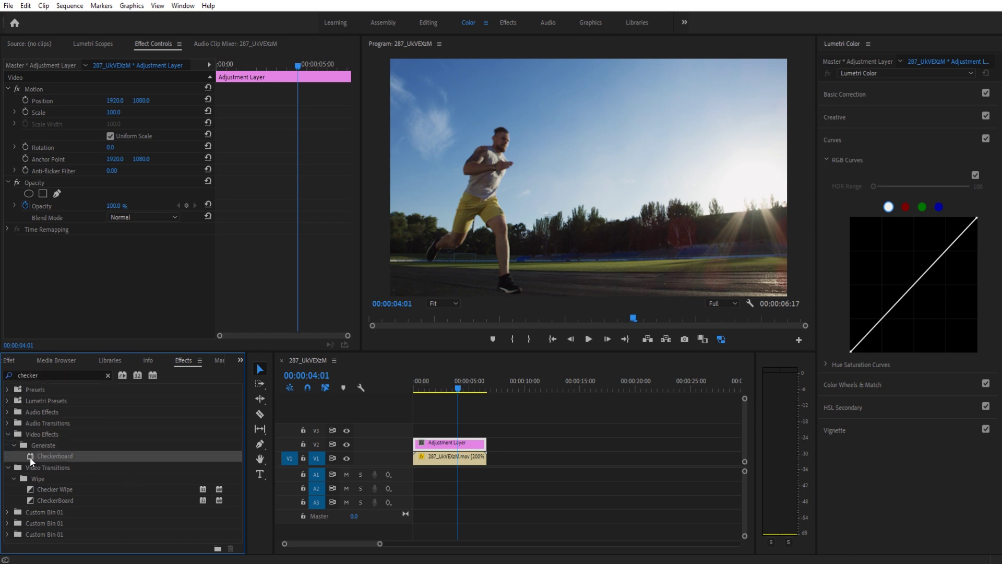
{"action": "left_click_drag", "start_coordinate": [35, 456], "coordinate": [427, 444]}
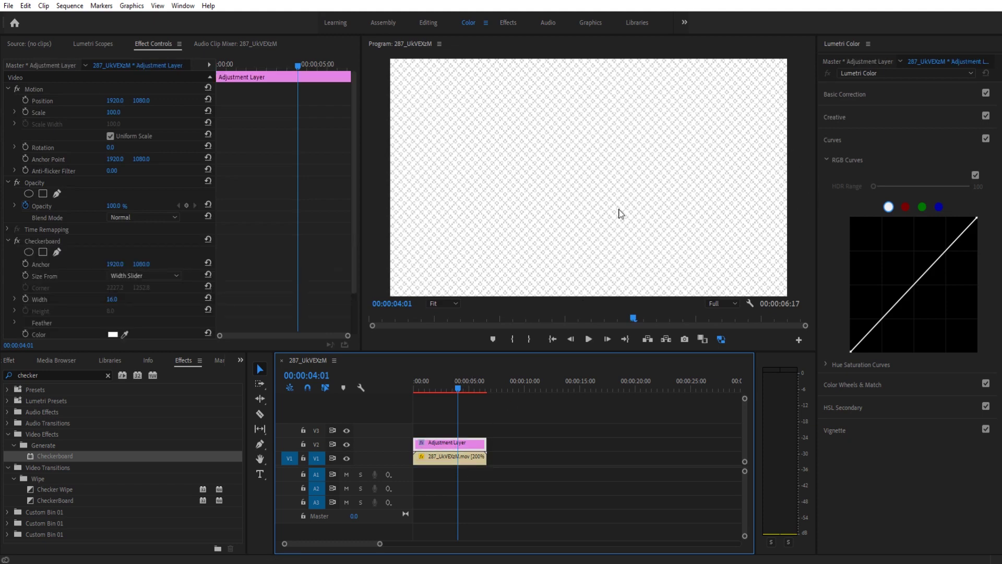
Step: Set Checkerboard blending mode to Overlay and its colour to black (000000)
{"action": "scroll", "coordinate": [84, 223], "scroll_direction": "down", "scroll_amount": 2}
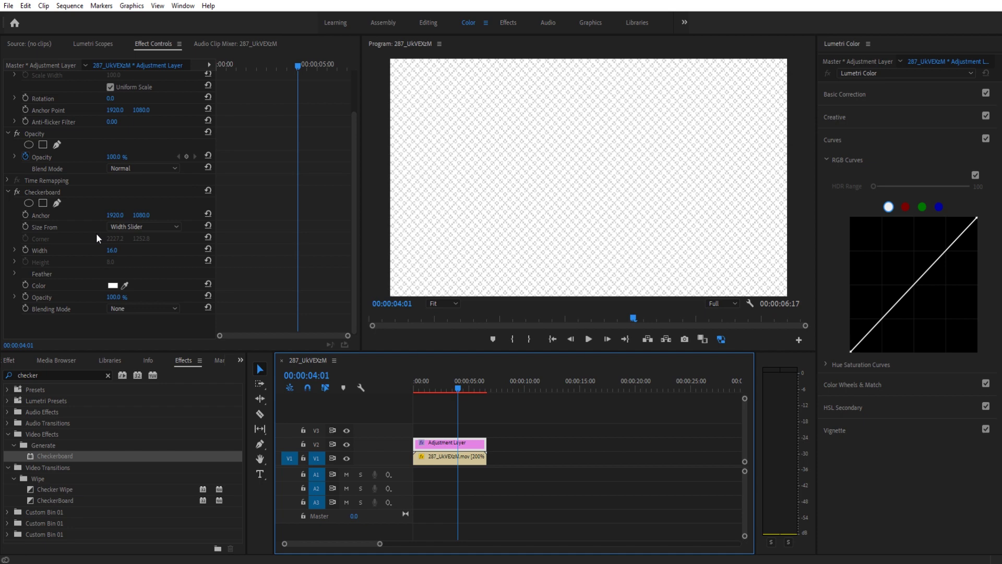
{"action": "left_click", "coordinate": [127, 309]}
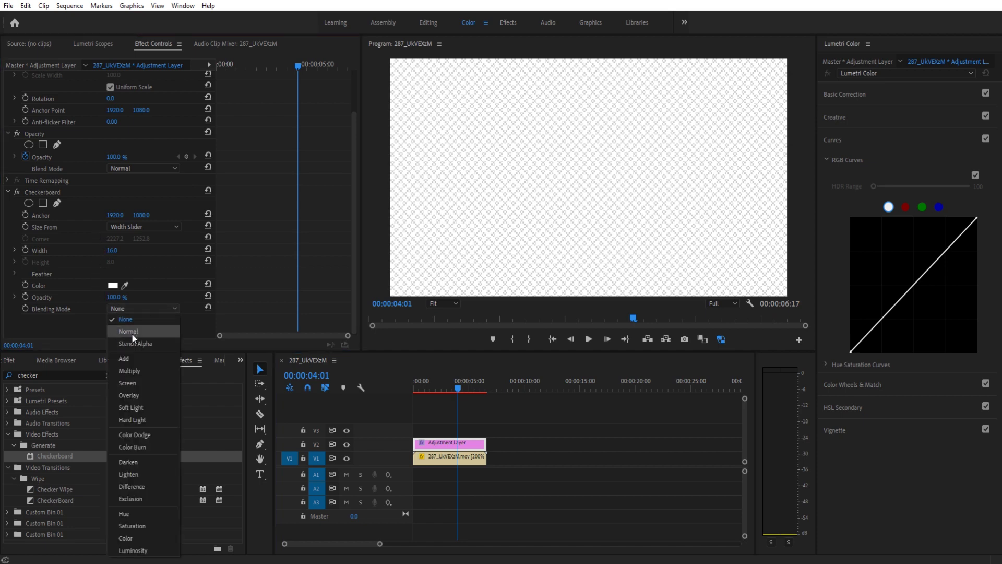
{"action": "left_click", "coordinate": [133, 396]}
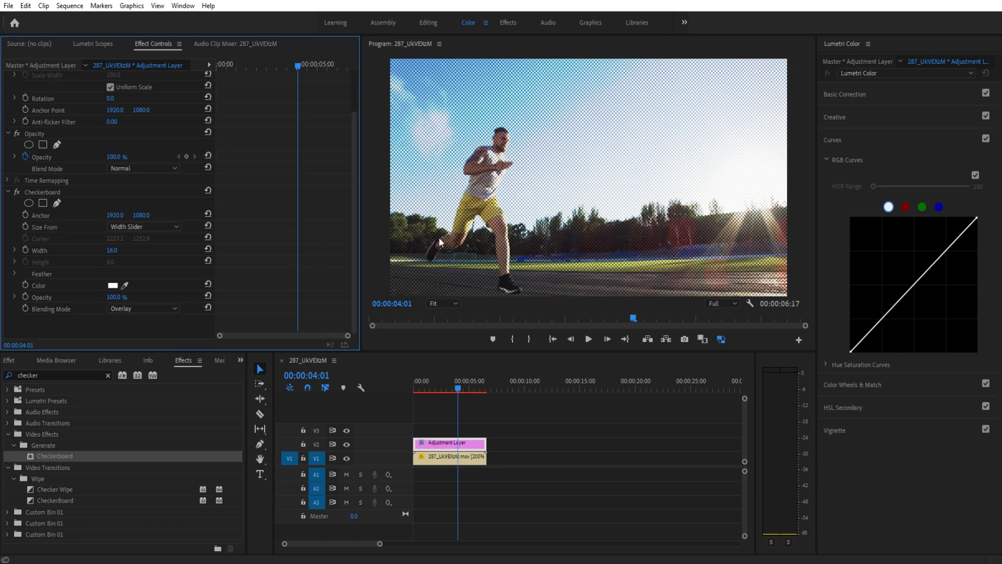
{"action": "left_click", "coordinate": [112, 285]}
{"action": "left_click_drag", "start_coordinate": [407, 251], "coordinate": [376, 217]}
{"action": "left_click", "coordinate": [615, 218]}
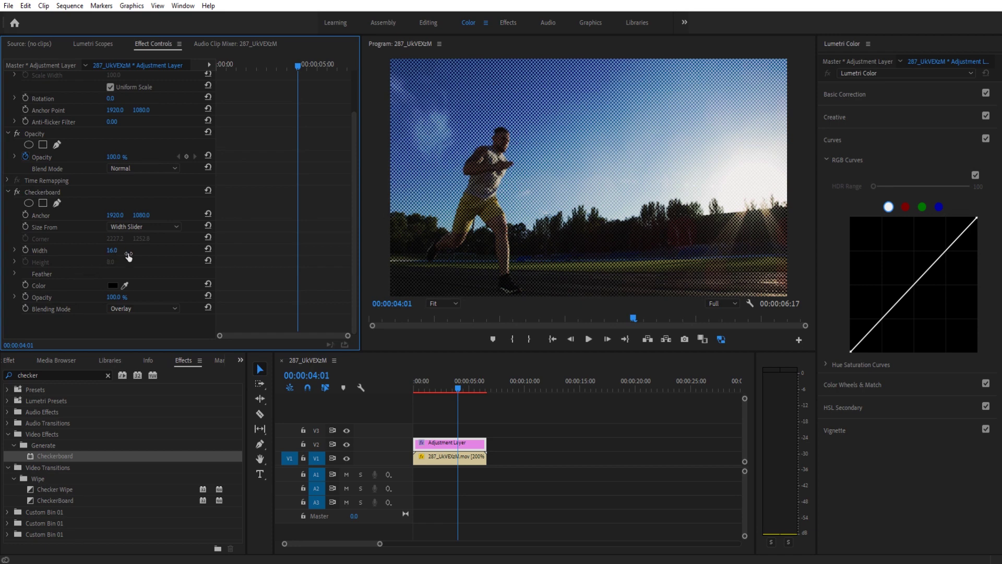
Step: Size the checkerboard from Width & Height Sliders, starting at width 11, height 6
{"action": "left_click", "coordinate": [162, 224]}
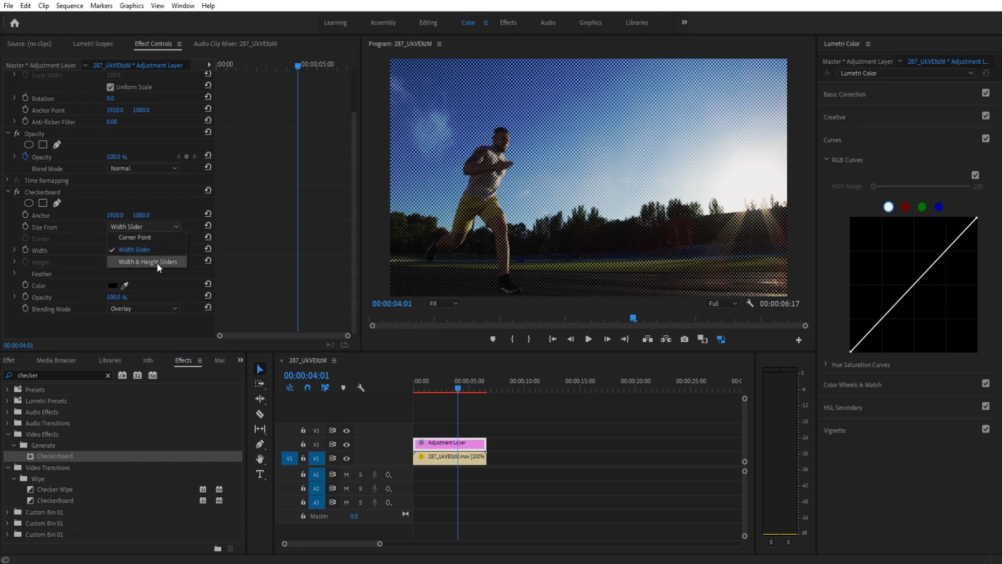
{"action": "left_click", "coordinate": [156, 263]}
{"action": "key", "text": "shift+Tab"}
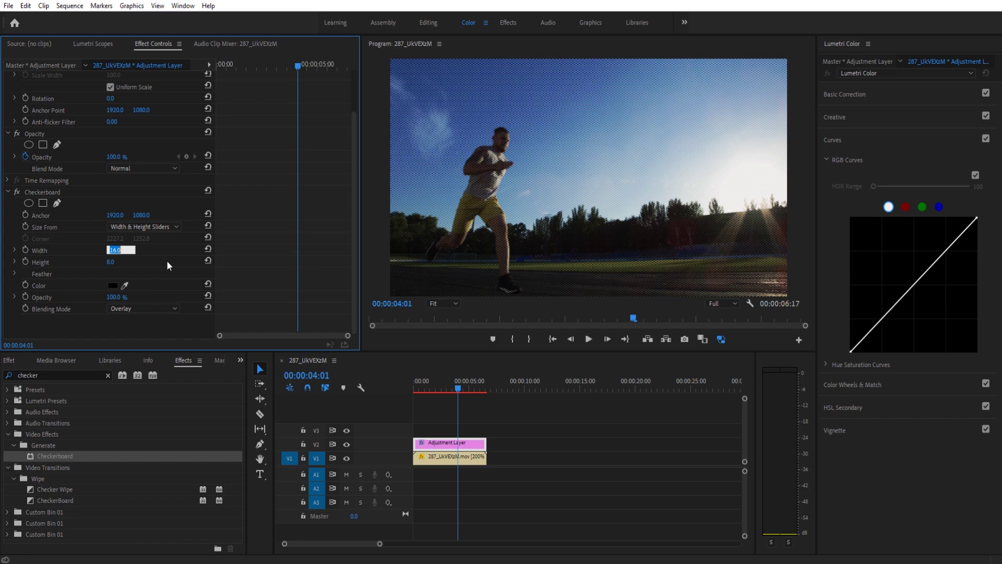
{"action": "type", "text": "11"}
{"action": "key", "text": "Tab"}
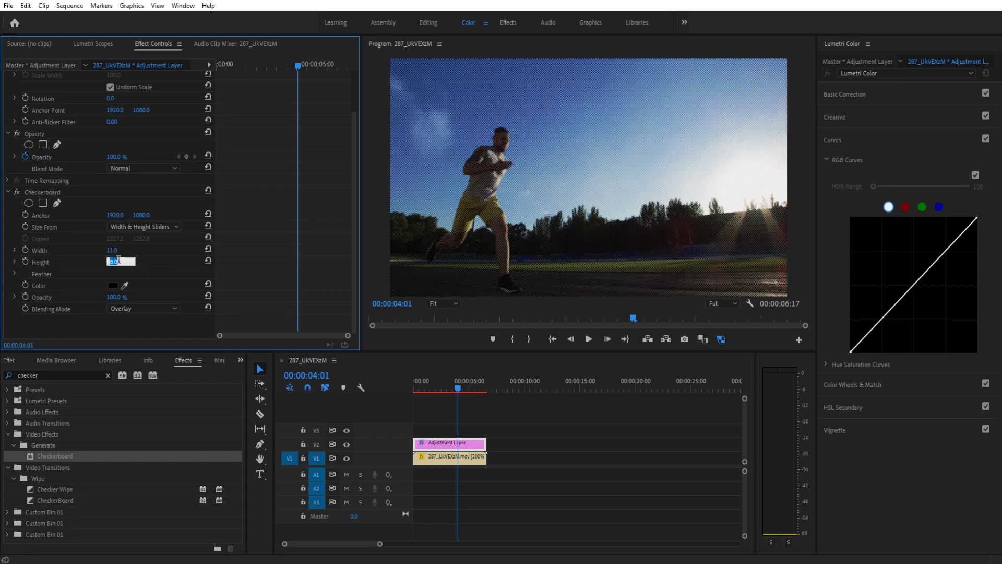
{"action": "type", "text": "6"}
{"action": "key", "text": "Return"}
Step: Change the checkerboard to width 14 and height 7
{"action": "left_click", "coordinate": [122, 249]}
{"action": "type", "text": "14"}
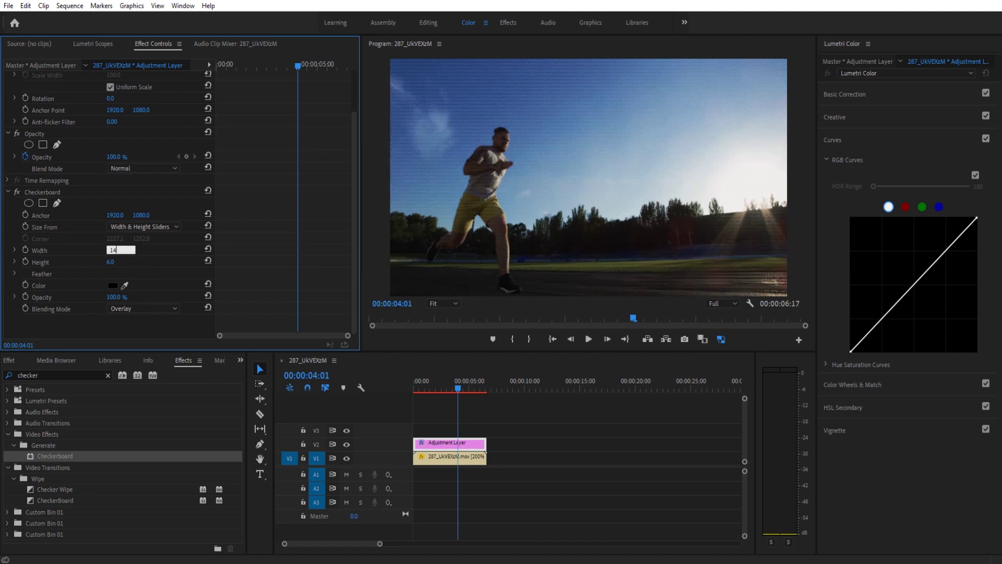
{"action": "key", "text": "Return"}
{"action": "left_click", "coordinate": [116, 261]}
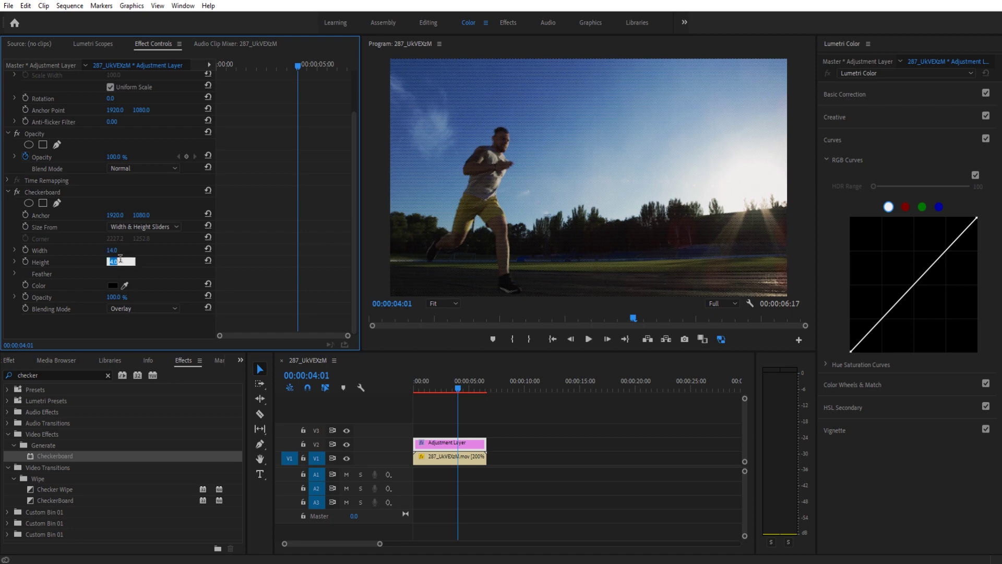
{"action": "type", "text": "7"}
{"action": "key", "text": "Return"}
Step: Set the checkerboard to its final width 18 and height 10
{"action": "left_click", "coordinate": [111, 251]}
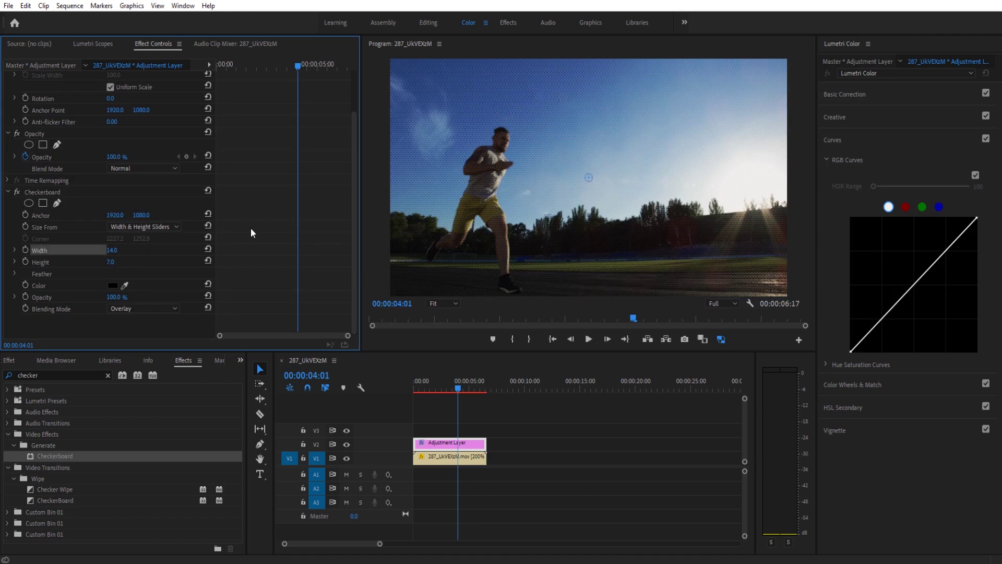
{"action": "left_click", "coordinate": [112, 250]}
{"action": "type", "text": "18"}
{"action": "key", "text": "Return"}
{"action": "left_click", "coordinate": [112, 261]}
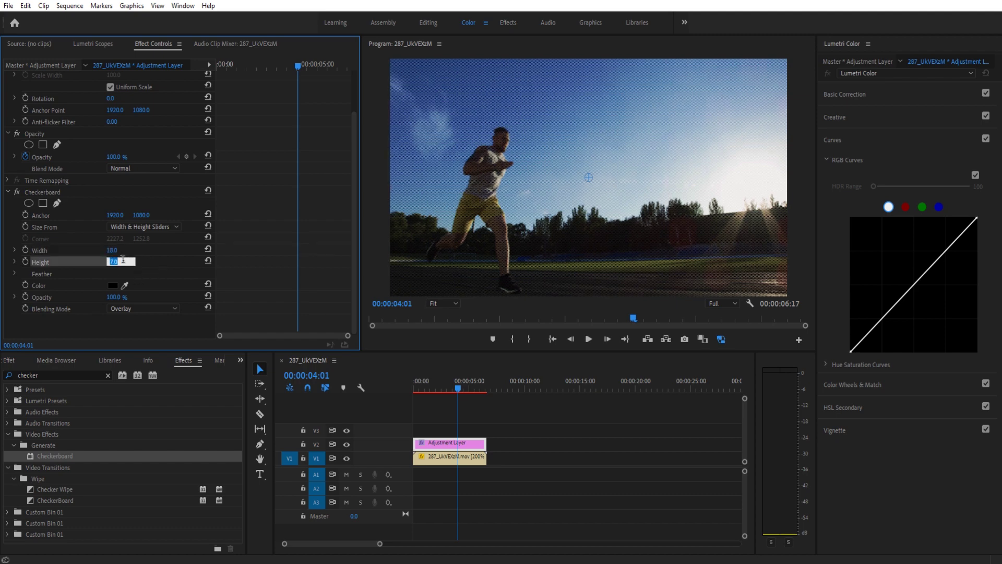
{"action": "type", "text": "10"}
{"action": "key", "text": "Return"}
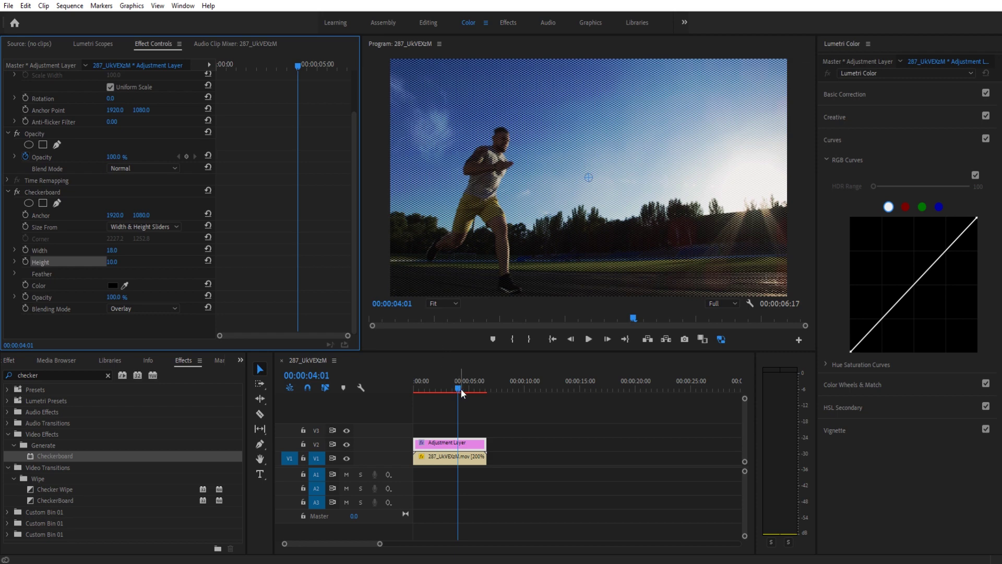
Step: Move the adjustment layer to V3 and add an ellipse mask at the frame's upper left
{"action": "left_click_drag", "start_coordinate": [427, 389], "coordinate": [429, 409]}
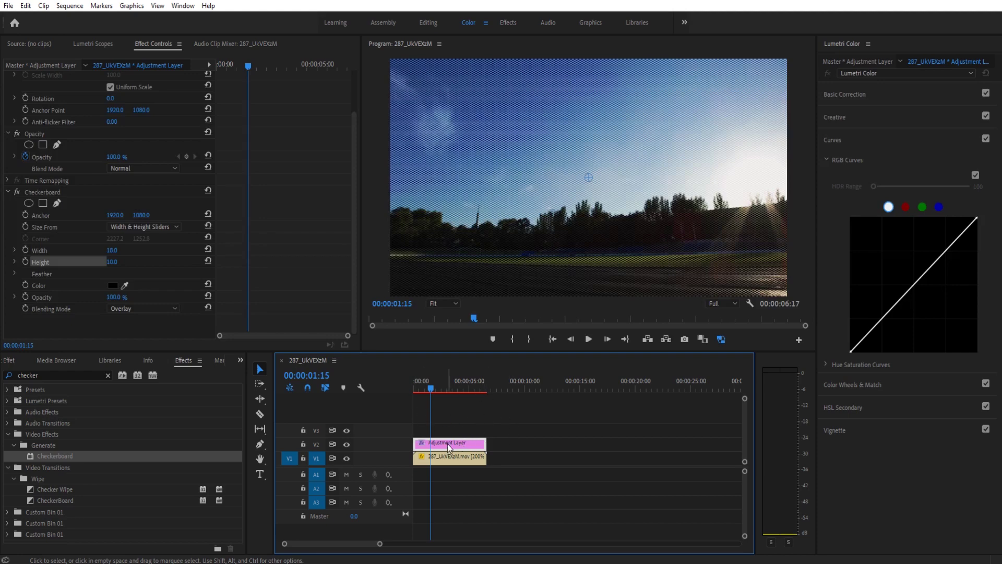
{"action": "left_click_drag", "start_coordinate": [447, 444], "coordinate": [447, 430]}
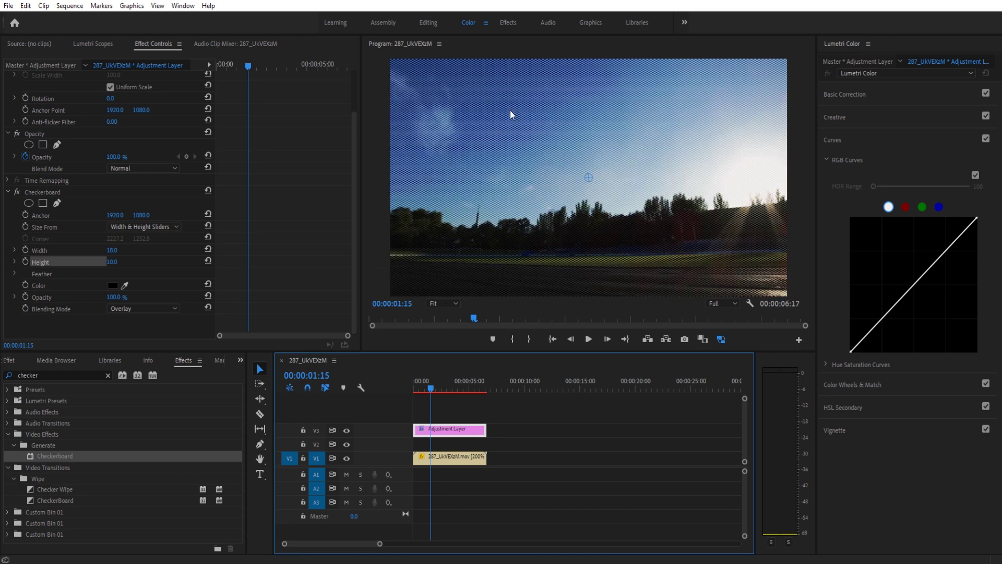
{"action": "left_click", "coordinate": [32, 204]}
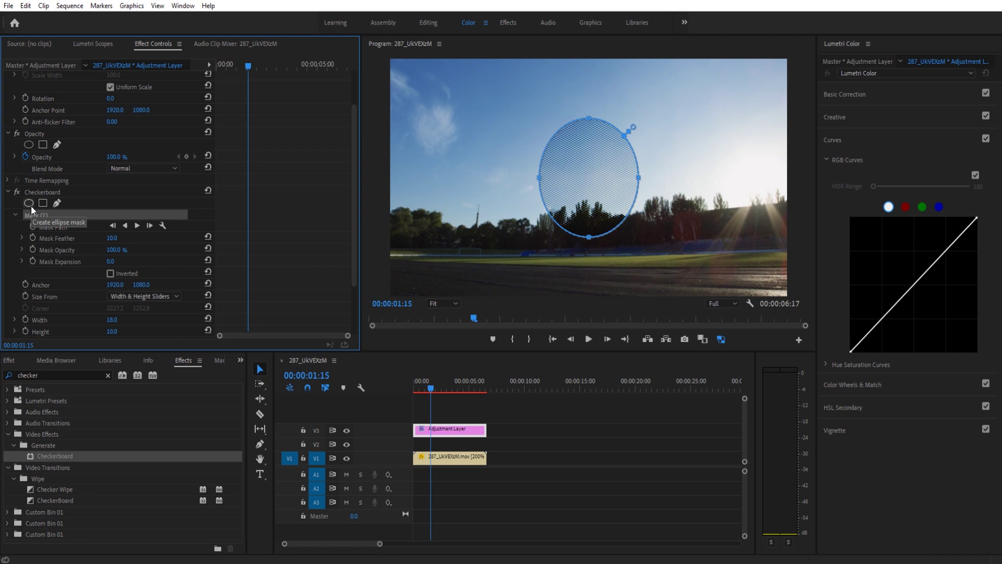
{"action": "left_click", "coordinate": [454, 151]}
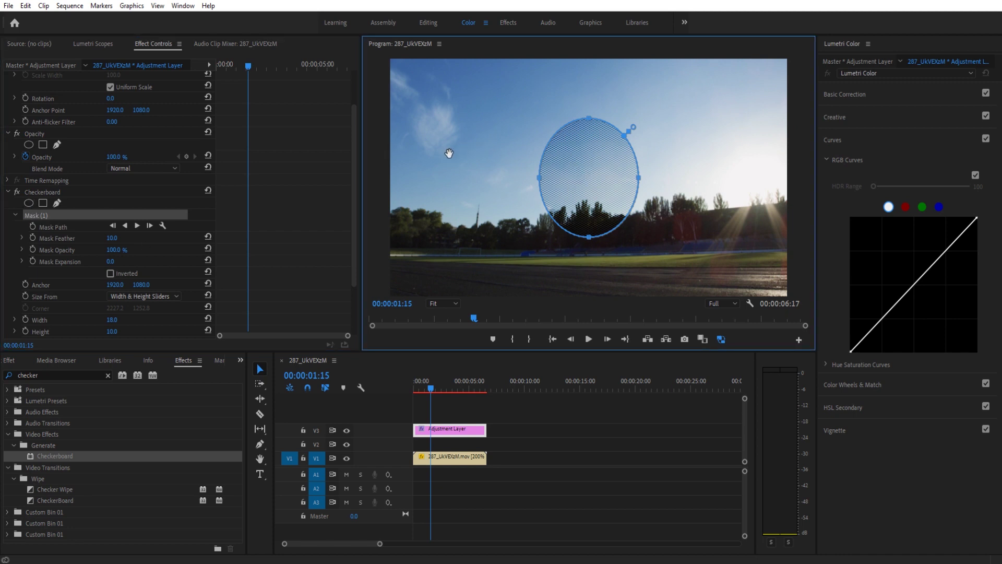
{"action": "left_click_drag", "start_coordinate": [589, 177], "coordinate": [454, 146]}
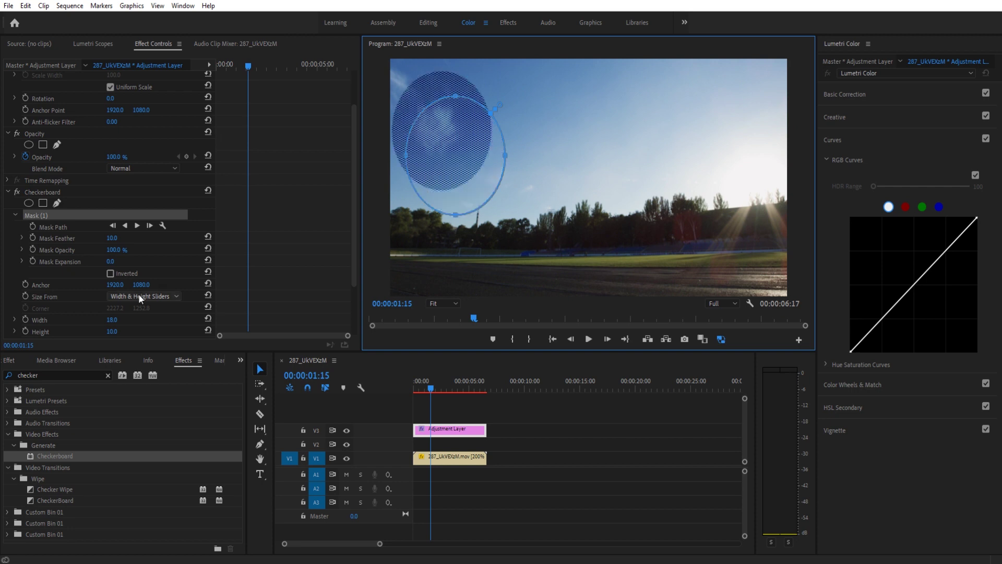
Step: Invert the ellipse mask and raise Mask Feather, entering 880
{"action": "left_click", "coordinate": [109, 271]}
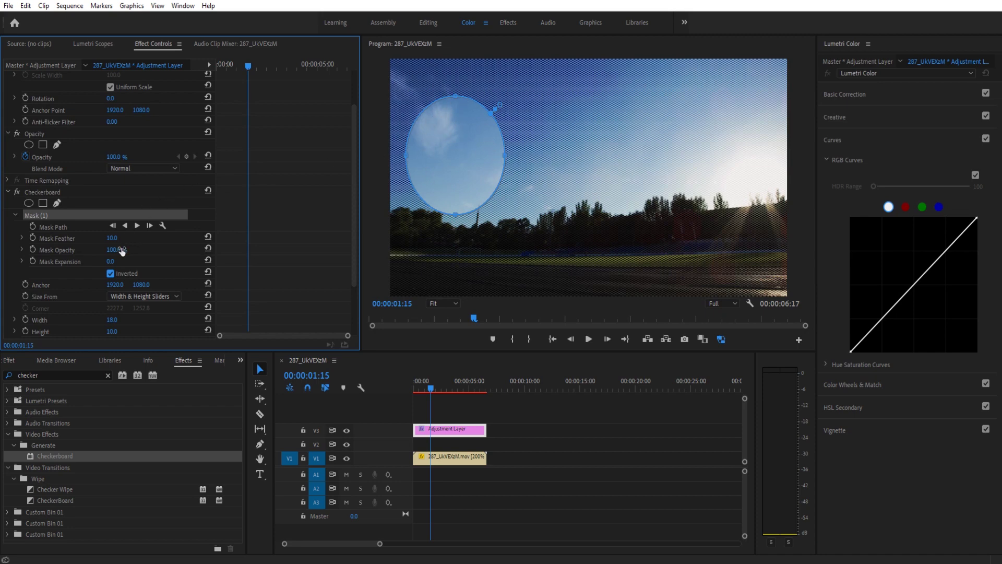
{"action": "left_click_drag", "start_coordinate": [112, 237], "coordinate": [159, 240]}
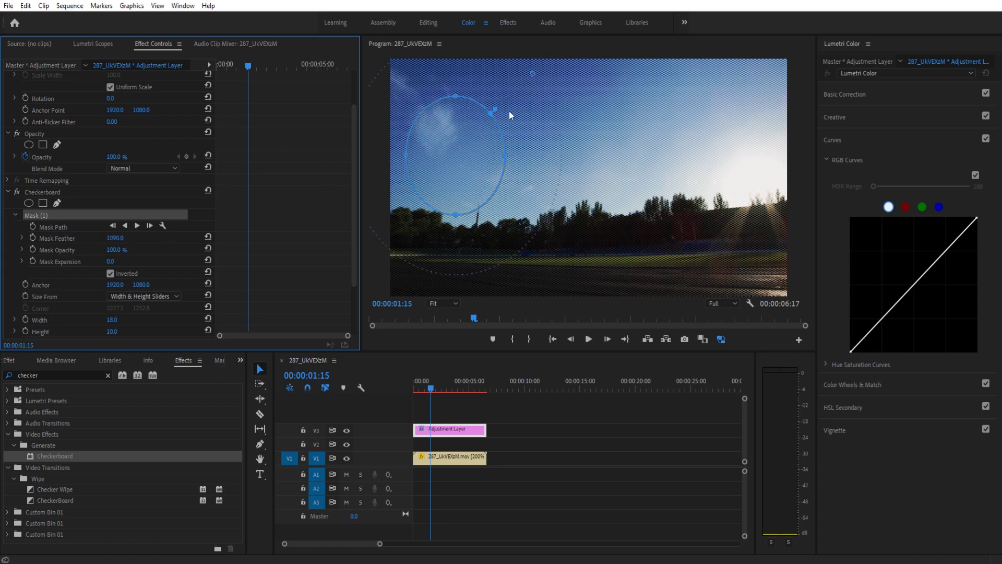
{"action": "left_click", "coordinate": [118, 239]}
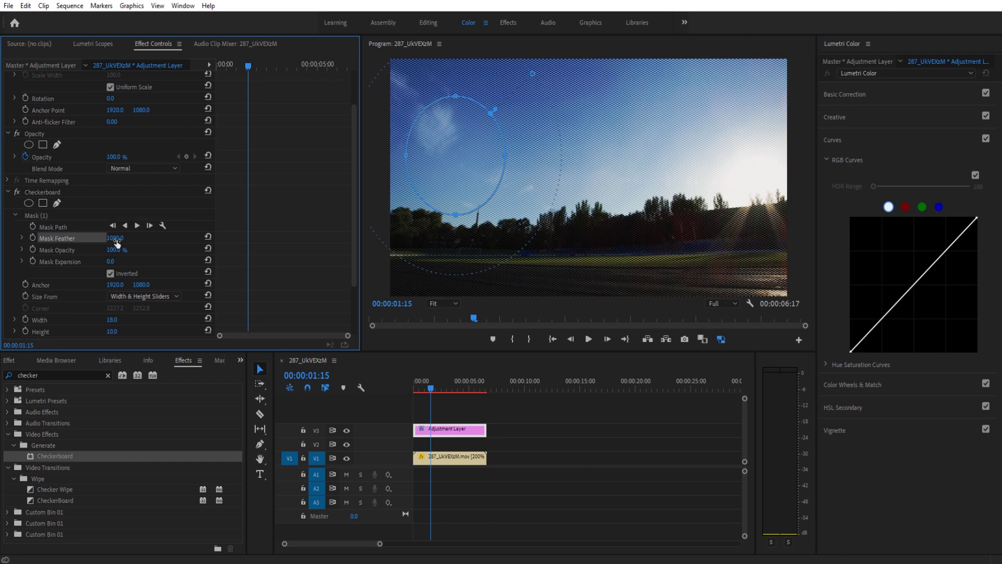
{"action": "type", "text": "880"}
{"action": "key", "text": "Return"}
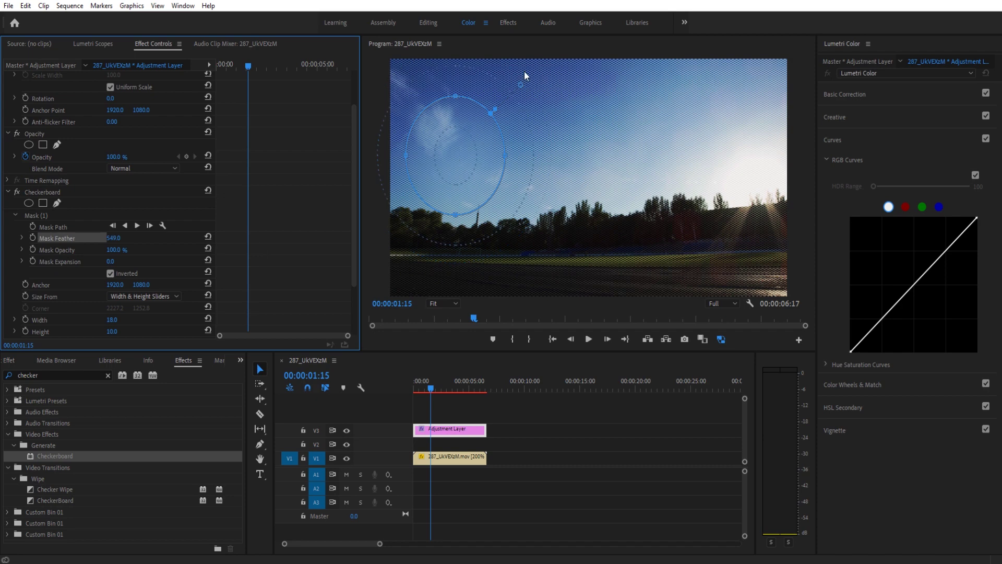
{"action": "left_click", "coordinate": [563, 429]}
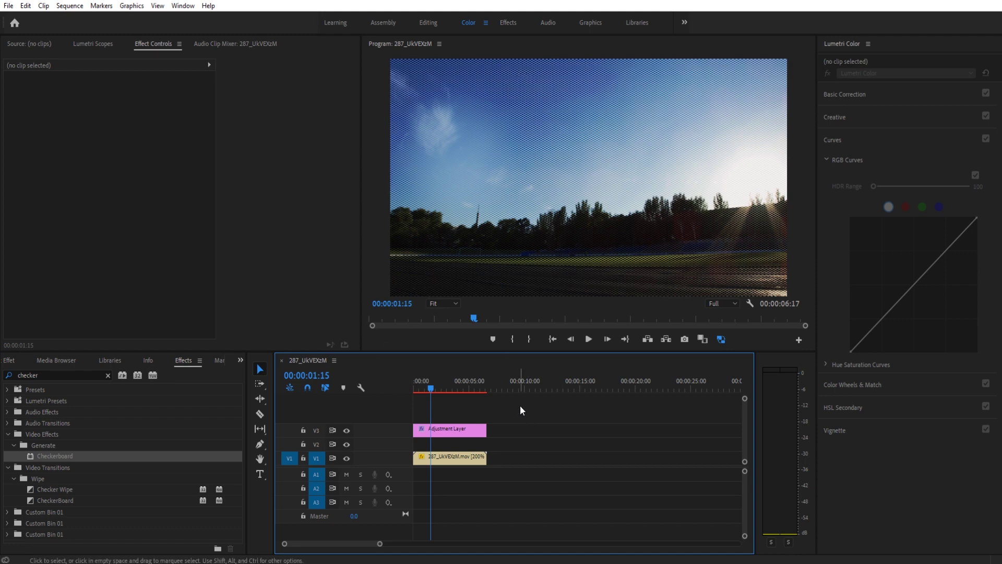
Step: Move the checkerboard adjustment layer up to track V5
{"action": "left_click", "coordinate": [346, 430]}
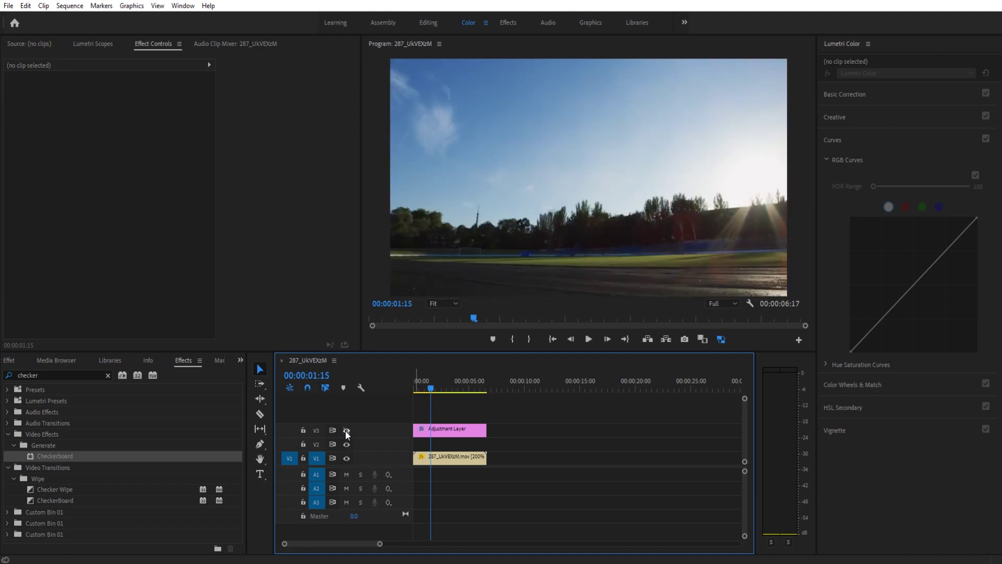
{"action": "key", "text": "space"}
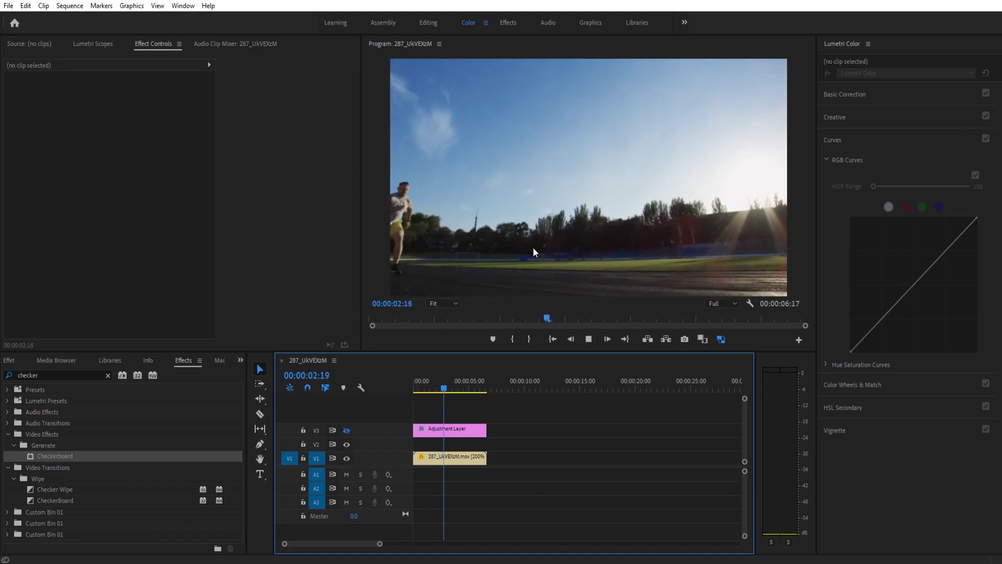
{"action": "left_click", "coordinate": [553, 288]}
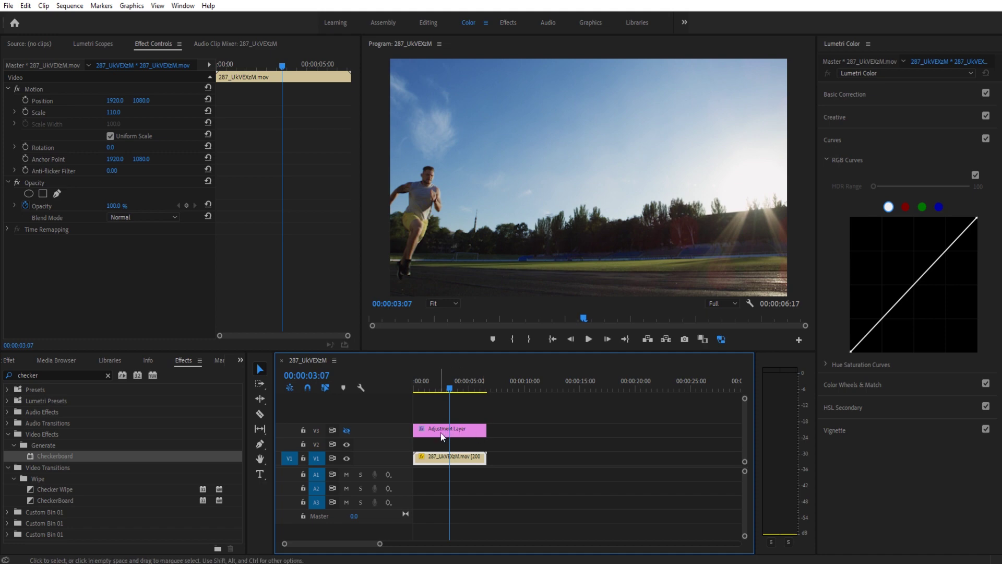
{"action": "left_click_drag", "start_coordinate": [442, 435], "coordinate": [436, 408]}
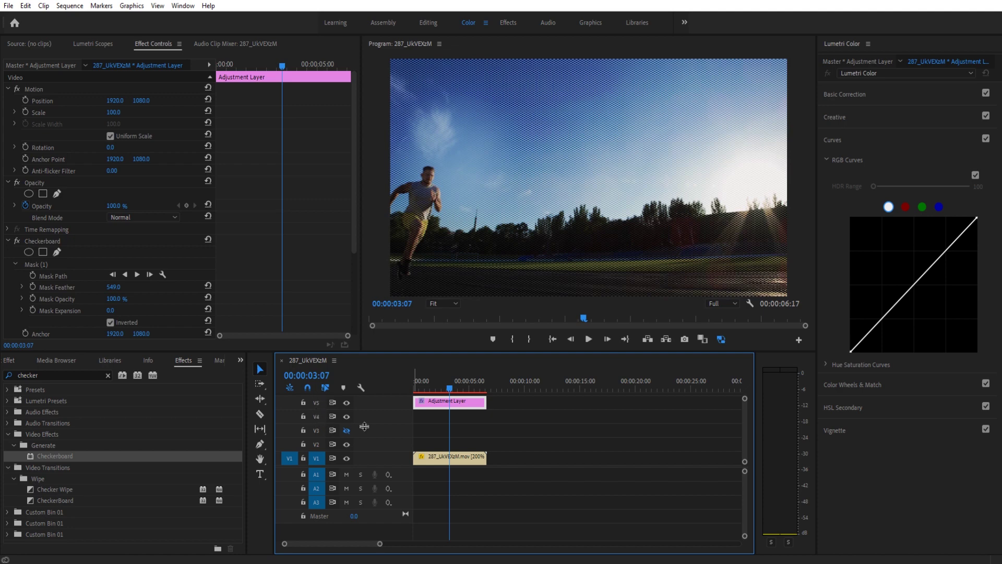
{"action": "left_click", "coordinate": [465, 424]}
Step: Test-duplicate the running clip onto V2, then undo it, leaving only V1
{"action": "left_click", "coordinate": [460, 459]}
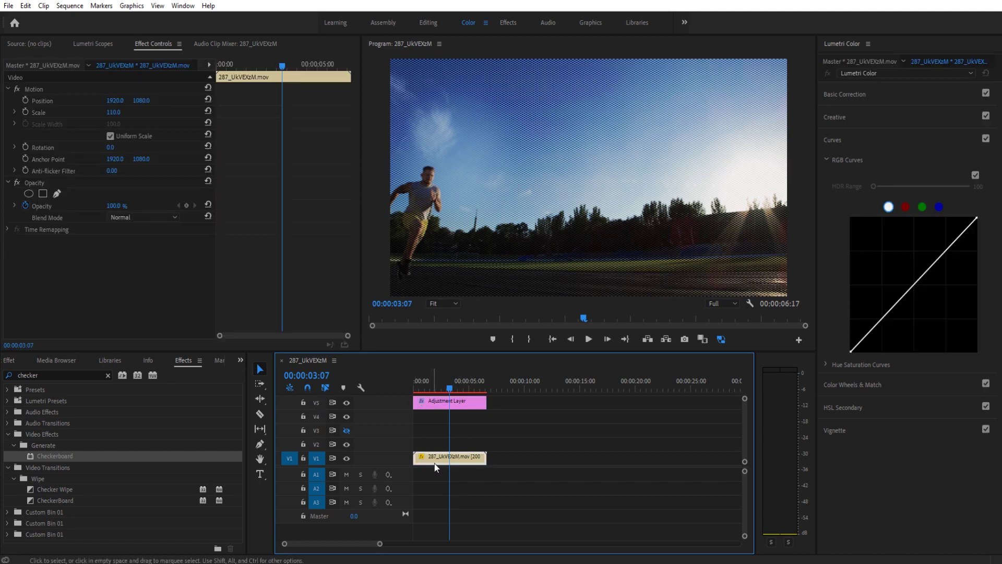
{"action": "left_click_drag", "start_coordinate": [439, 467], "coordinate": [435, 449], "text": "alt"}
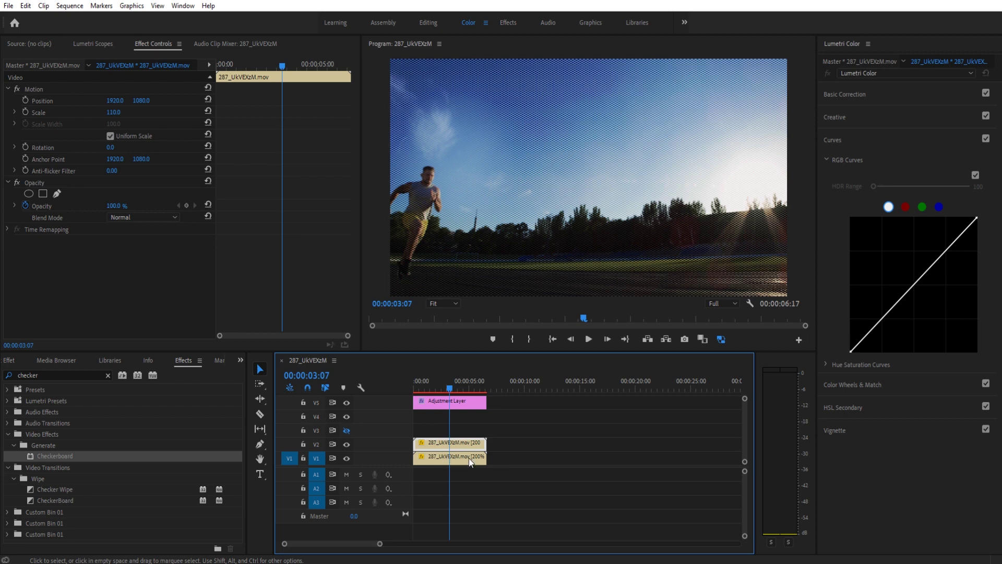
{"action": "left_click", "coordinate": [490, 457]}
{"action": "left_click", "coordinate": [449, 455]}
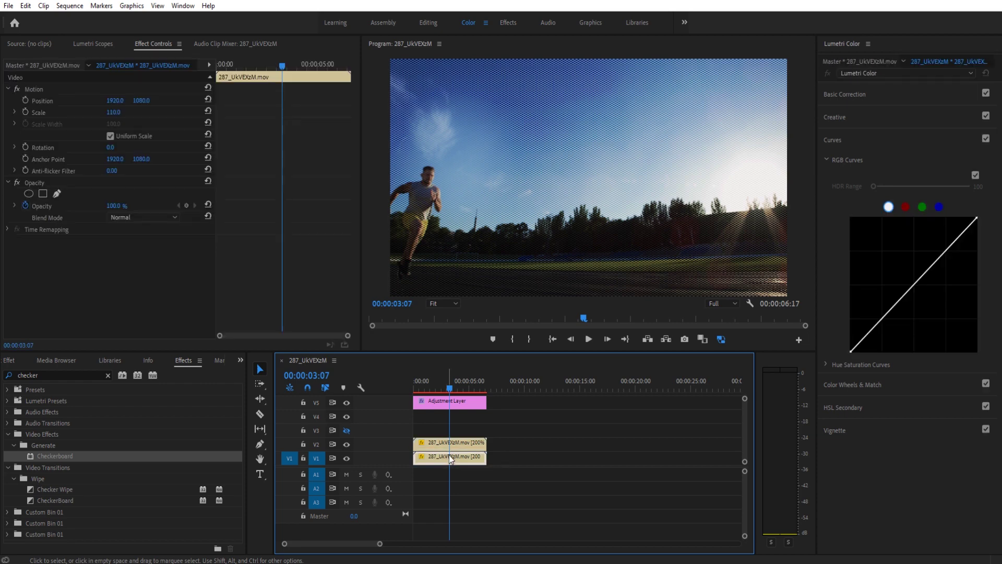
{"action": "left_click", "coordinate": [513, 447]}
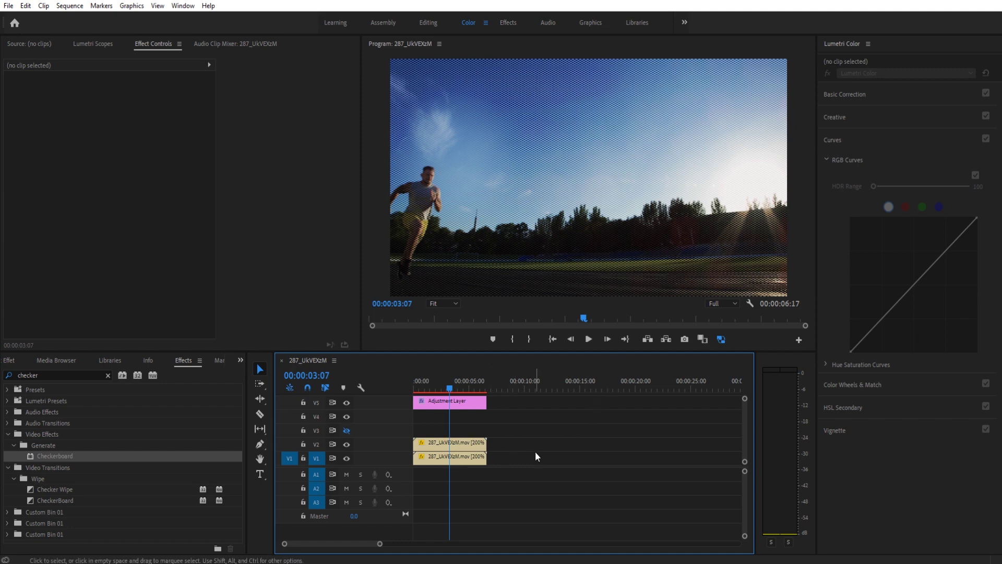
{"action": "key", "text": "ctrl+z"}
{"action": "left_click", "coordinate": [456, 453]}
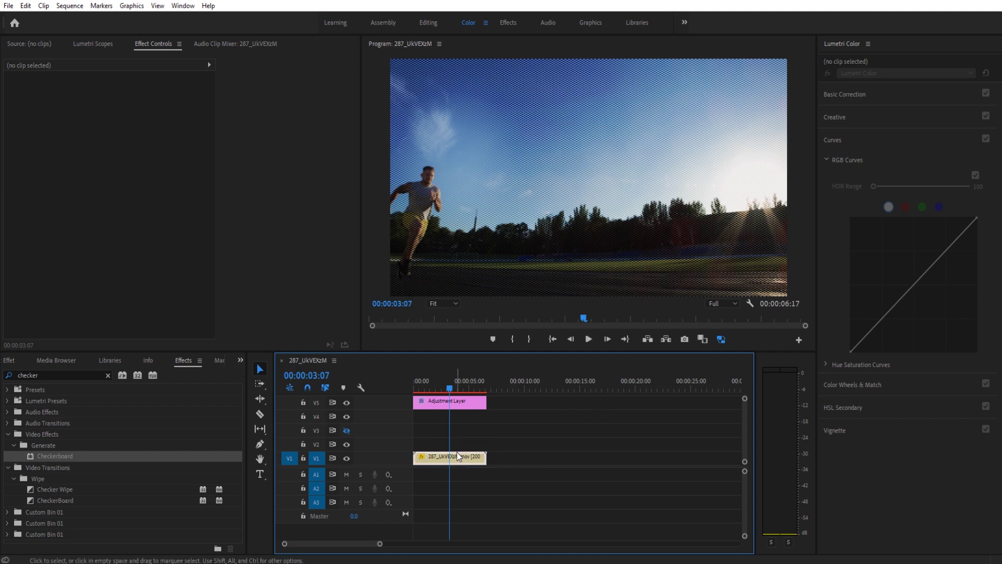
{"action": "left_click", "coordinate": [241, 361]}
{"action": "left_click", "coordinate": [269, 418]}
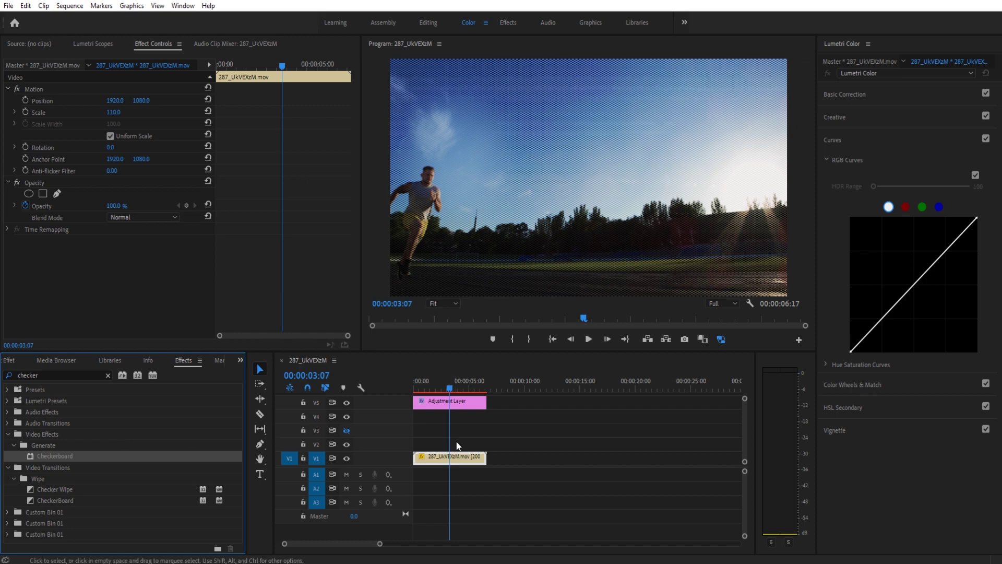
Step: Apply Posterize to the V1 clip at Level 20 and hide the V5 overlay track
{"action": "left_click", "coordinate": [10, 377]}
{"action": "type", "text": "poster"}
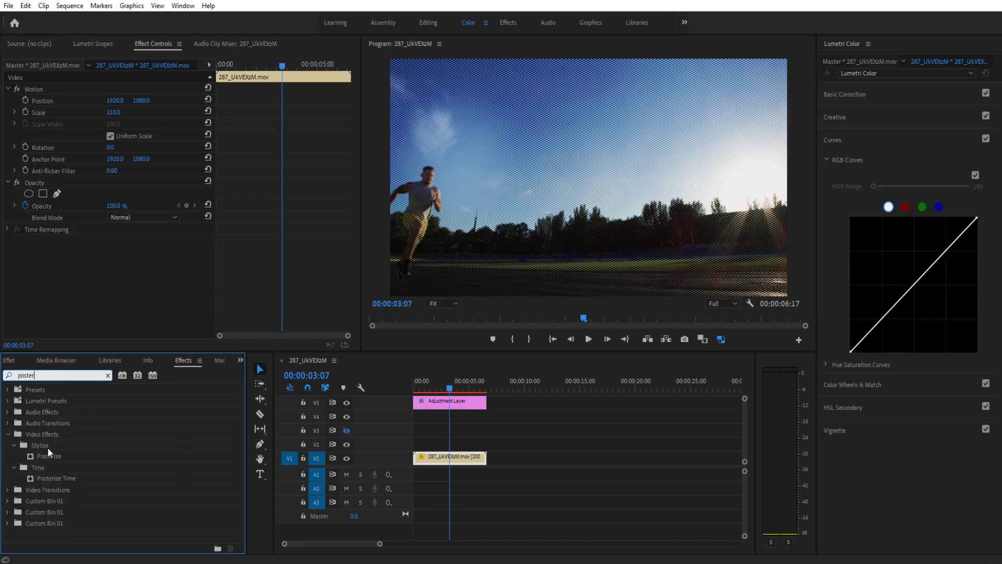
{"action": "left_click_drag", "start_coordinate": [48, 453], "coordinate": [460, 462]}
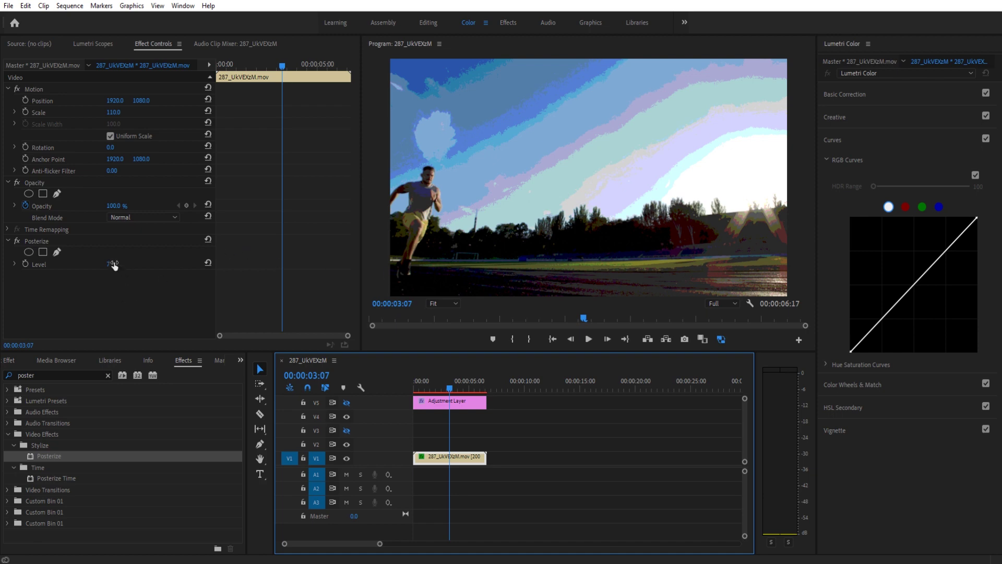
{"action": "left_click", "coordinate": [114, 264]}
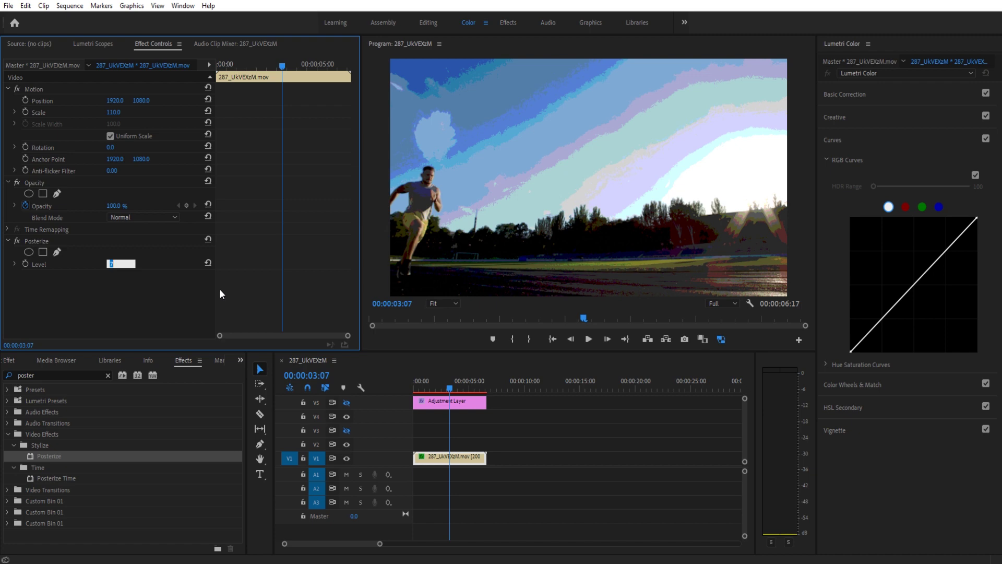
{"action": "type", "text": "20"}
{"action": "key", "text": "Return"}
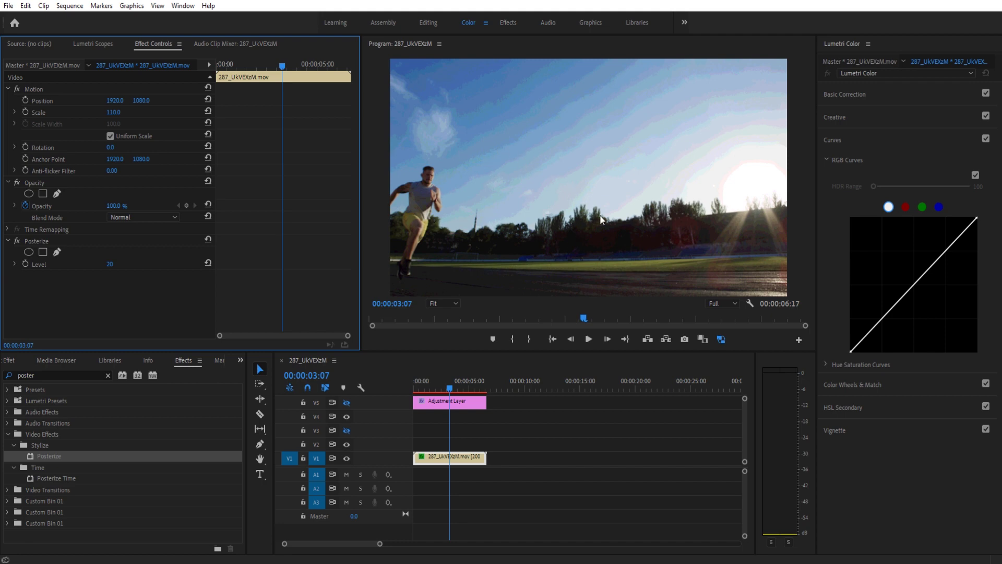
{"action": "left_click", "coordinate": [347, 403]}
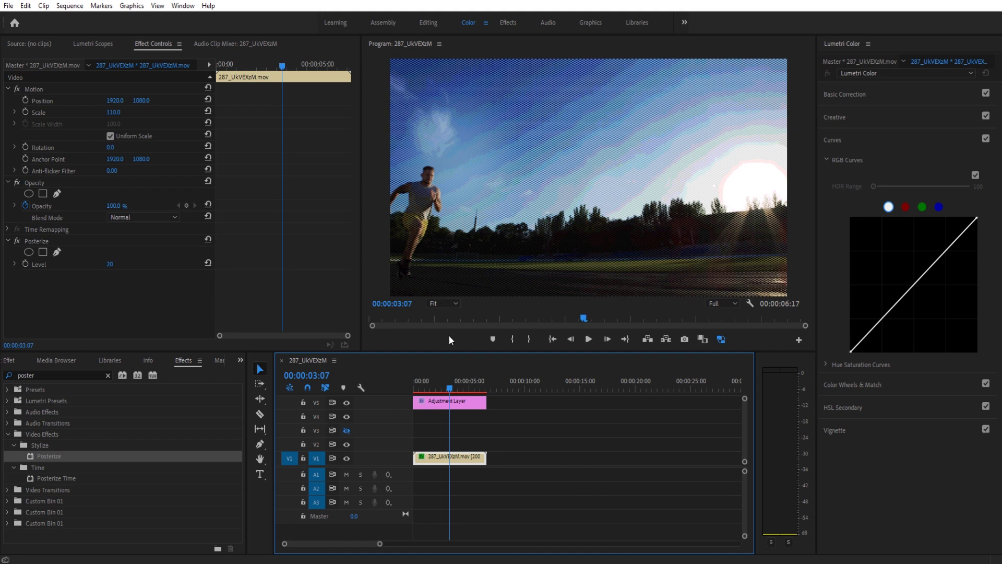
{"action": "left_click", "coordinate": [346, 402]}
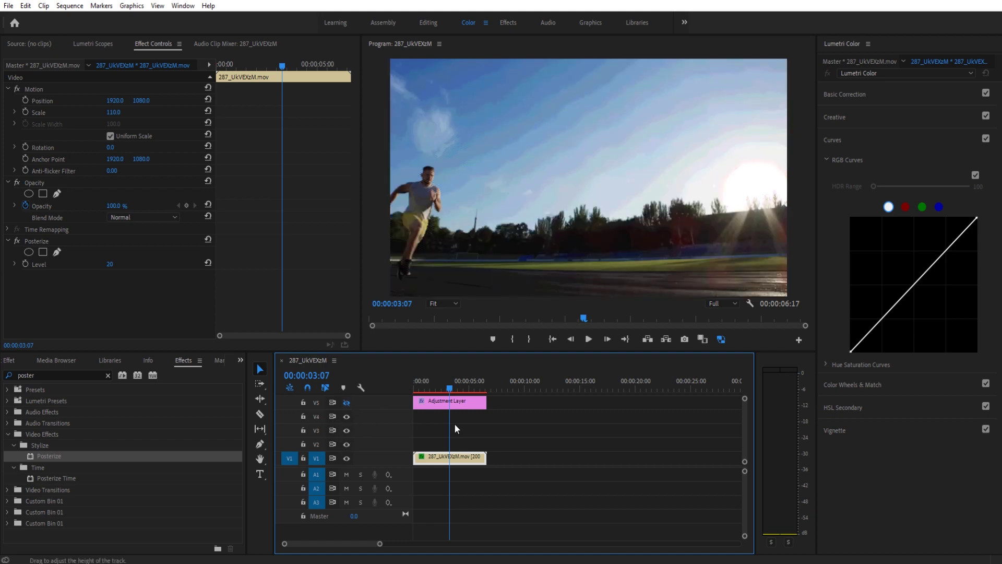
Step: Alt-drag copies of the posterized clip onto V2 and V3, then park the playhead within it
{"action": "scroll", "coordinate": [744, 413], "scroll_direction": "up", "scroll_amount": 2}
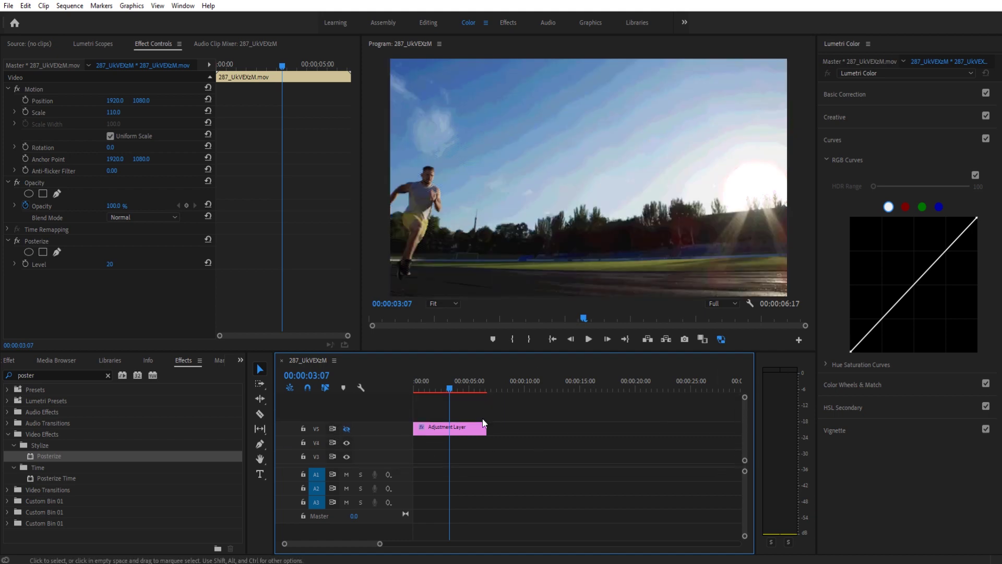
{"action": "scroll", "coordinate": [747, 414], "scroll_direction": "down", "scroll_amount": 2}
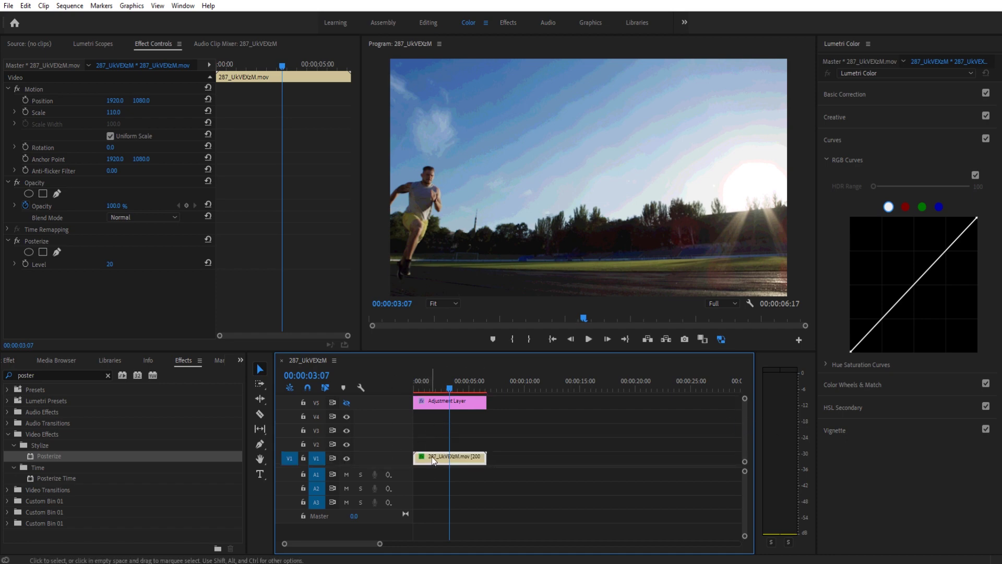
{"action": "left_click_drag", "start_coordinate": [433, 455], "coordinate": [433, 446]}
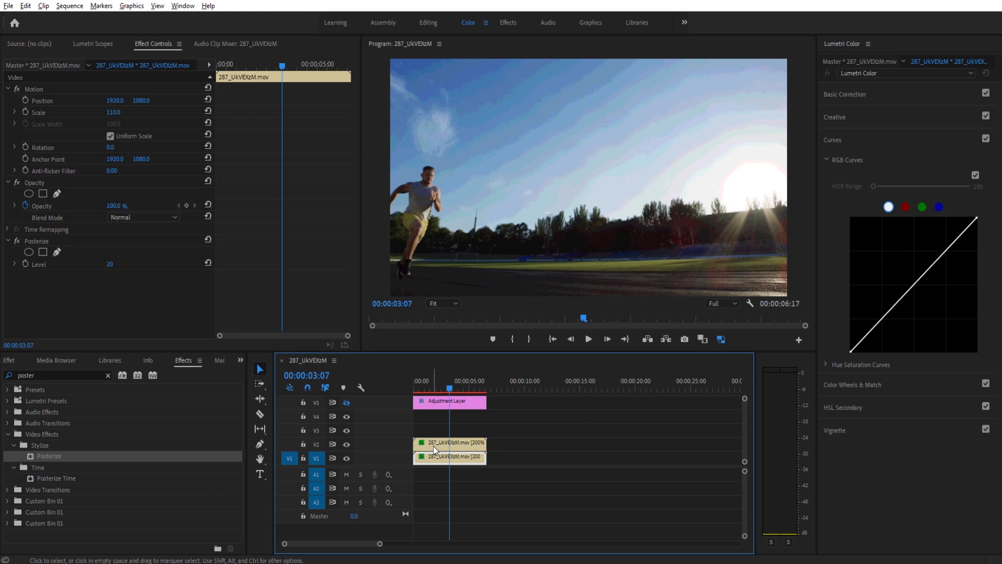
{"action": "left_click", "coordinate": [433, 446]}
{"action": "left_click", "coordinate": [437, 434]}
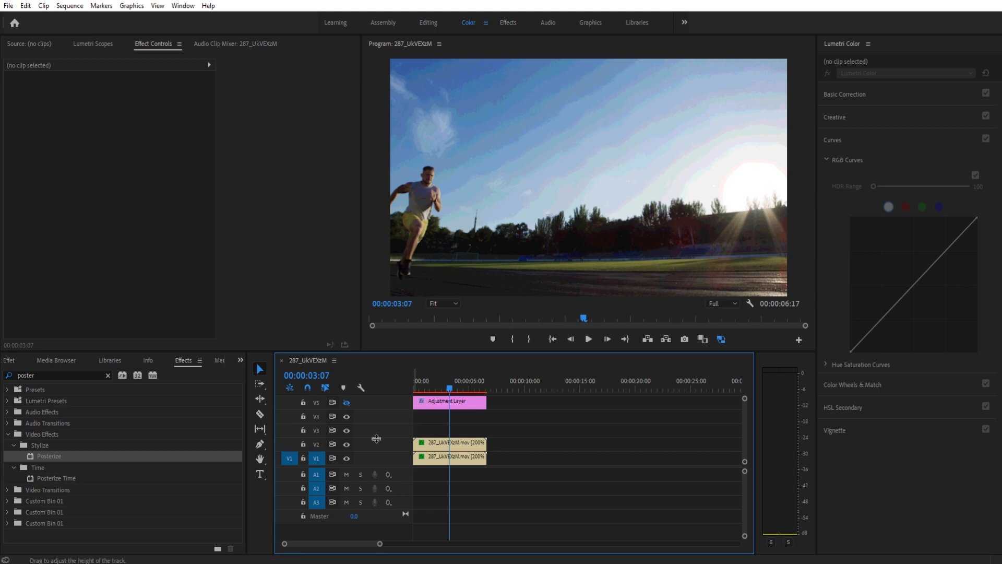
{"action": "mouse_move", "coordinate": [444, 443]}
{"action": "left_mouse_down"}
{"action": "mouse_move", "coordinate": [477, 430]}
{"action": "mouse_move", "coordinate": [446, 432]}
{"action": "left_mouse_up"}
{"action": "left_click", "coordinate": [514, 446]}
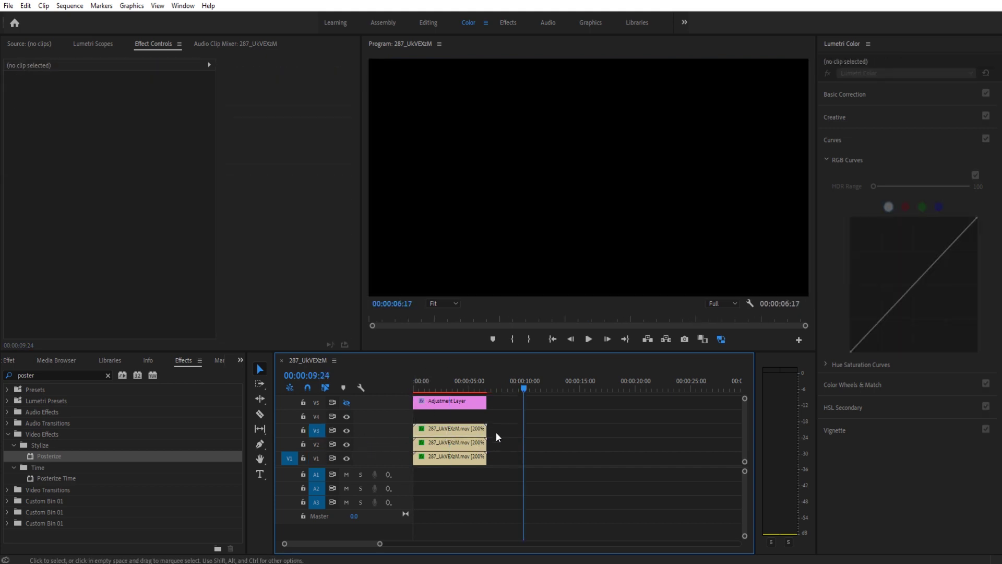
{"action": "left_click", "coordinate": [470, 430]}
{"action": "left_click", "coordinate": [432, 387]}
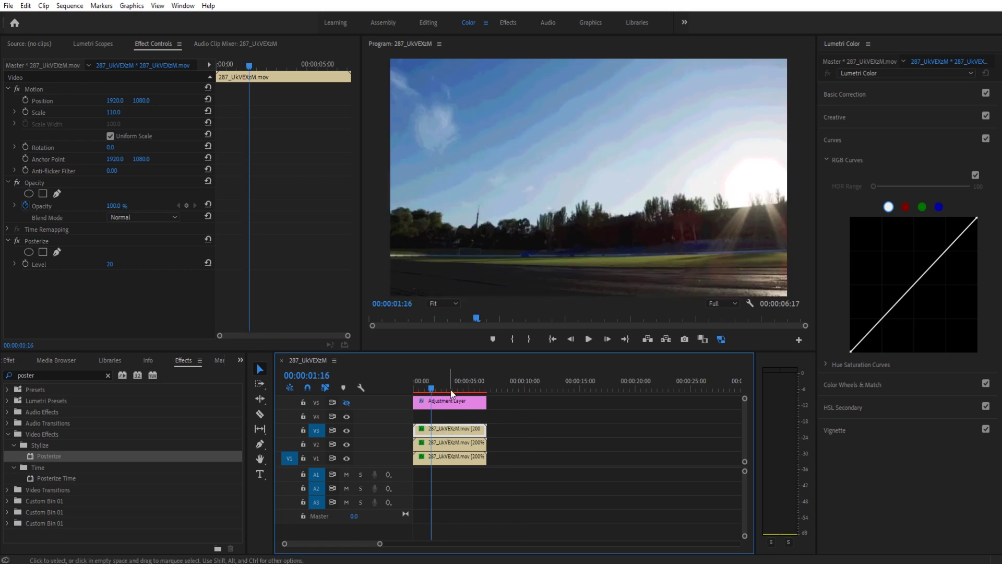
Step: At 00:00:03:09, pull the V3 copy's green and blue Lumetri curves to zero, leaving only red
{"action": "left_click", "coordinate": [451, 387]}
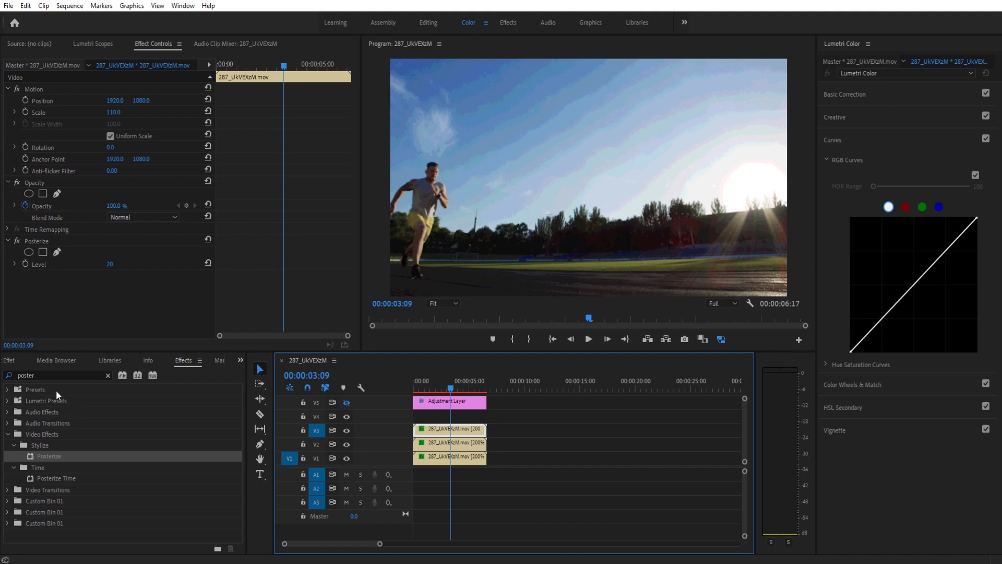
{"action": "type", "text": "er"}
{"action": "left_click", "coordinate": [922, 207]}
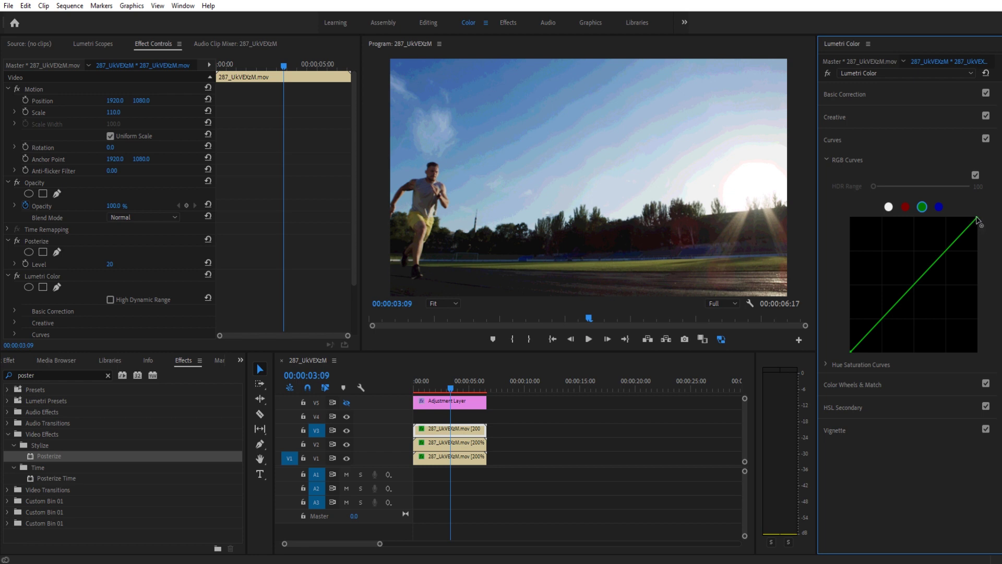
{"action": "left_click_drag", "start_coordinate": [978, 222], "coordinate": [978, 351]}
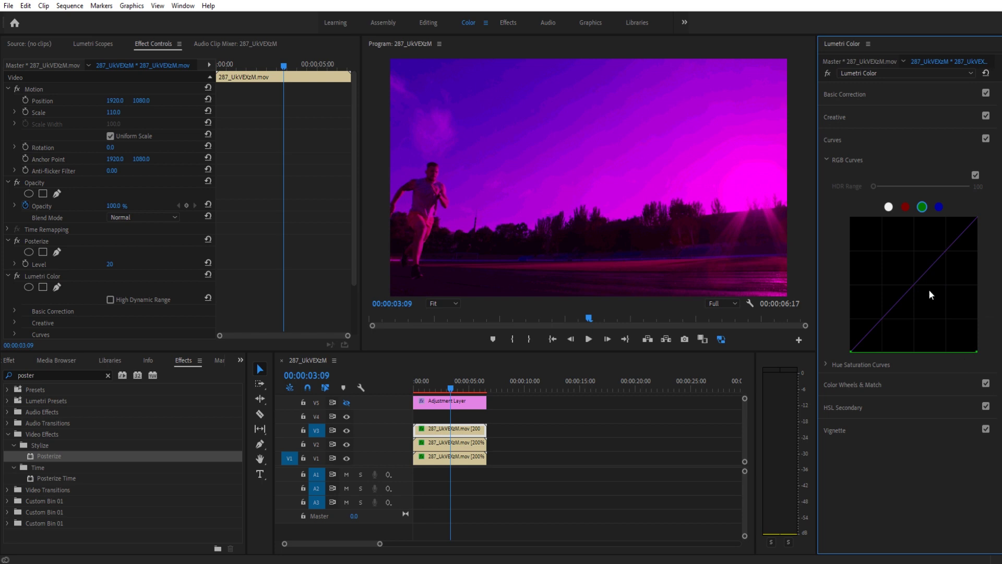
{"action": "left_click", "coordinate": [939, 207]}
{"action": "left_click_drag", "start_coordinate": [979, 221], "coordinate": [978, 351]}
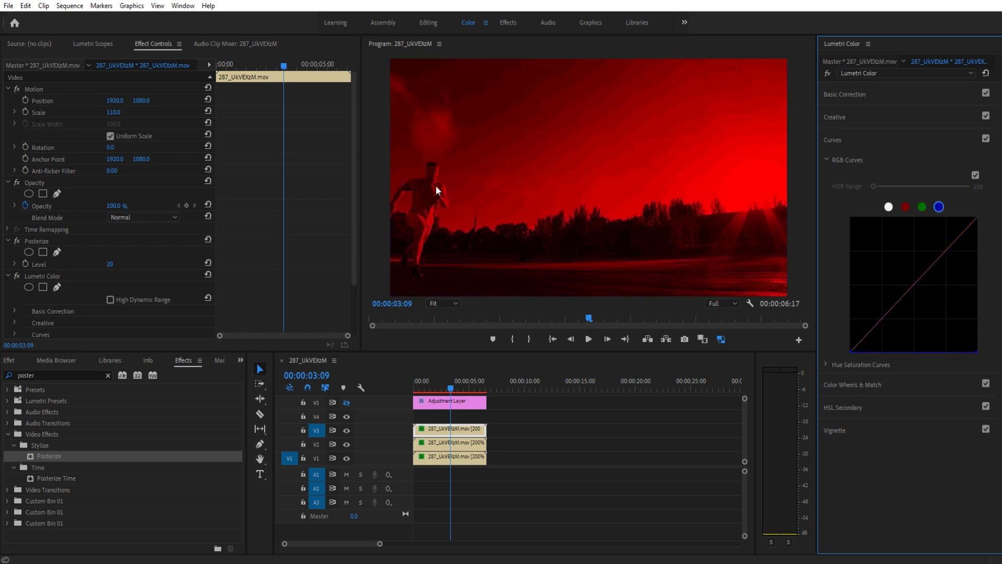
Step: With V3 hidden, zero the V2 copy's red and blue curves so it stays green
{"action": "left_click", "coordinate": [346, 432]}
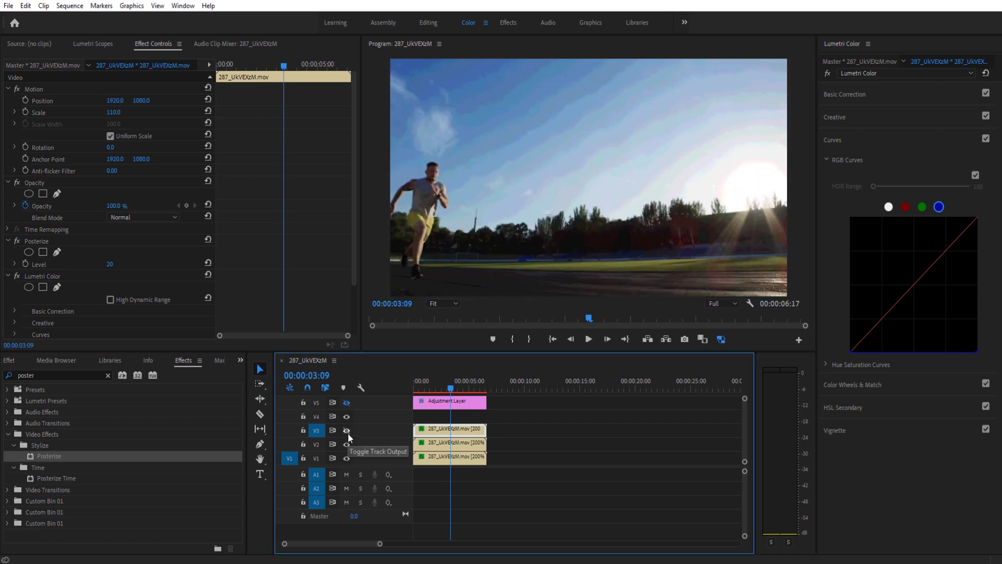
{"action": "left_click", "coordinate": [471, 441]}
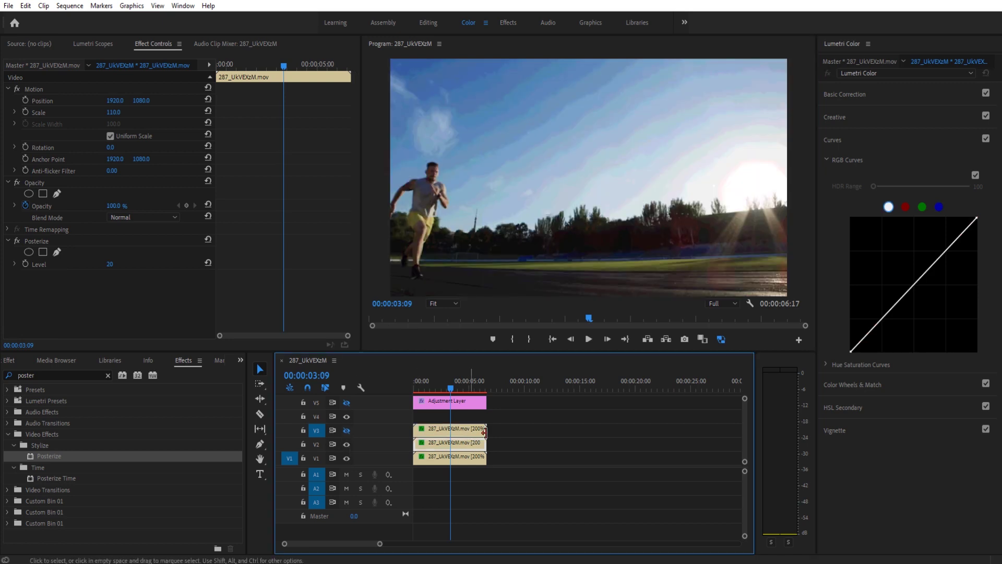
{"action": "left_click", "coordinate": [906, 207]}
{"action": "left_click_drag", "start_coordinate": [977, 218], "coordinate": [976, 223]}
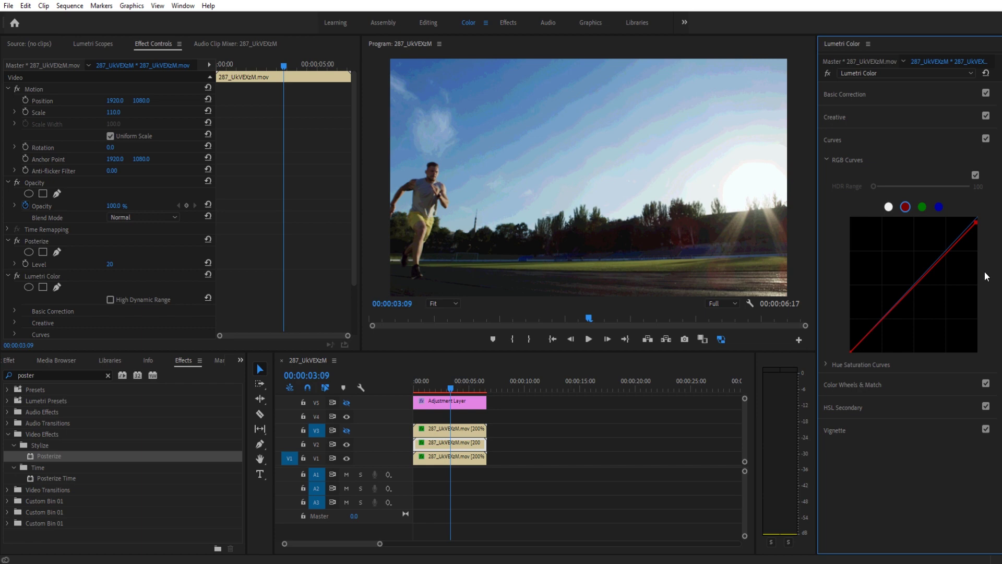
{"action": "left_click_drag", "start_coordinate": [985, 271], "coordinate": [993, 372]}
{"action": "left_click", "coordinate": [939, 207]}
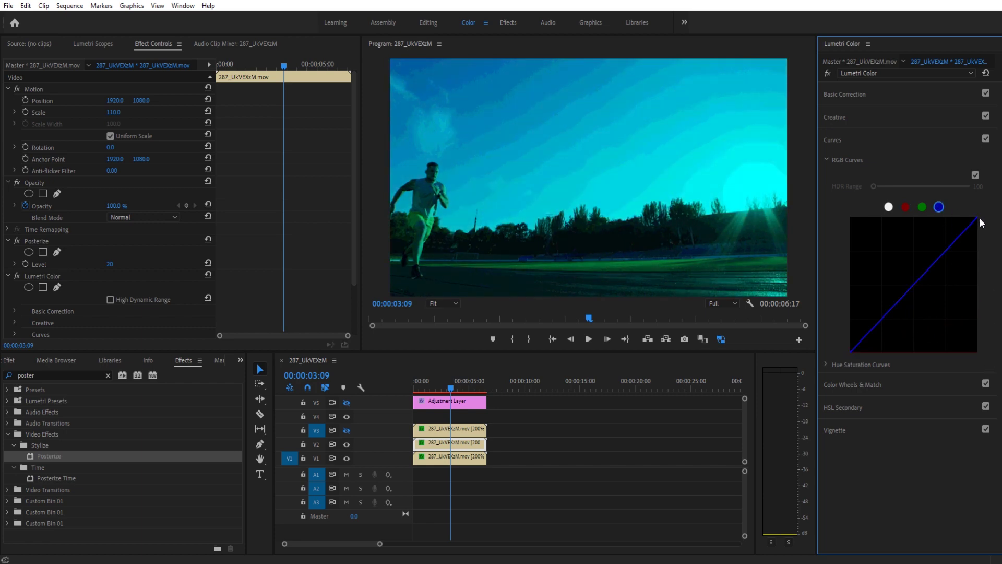
{"action": "left_click_drag", "start_coordinate": [981, 223], "coordinate": [997, 374]}
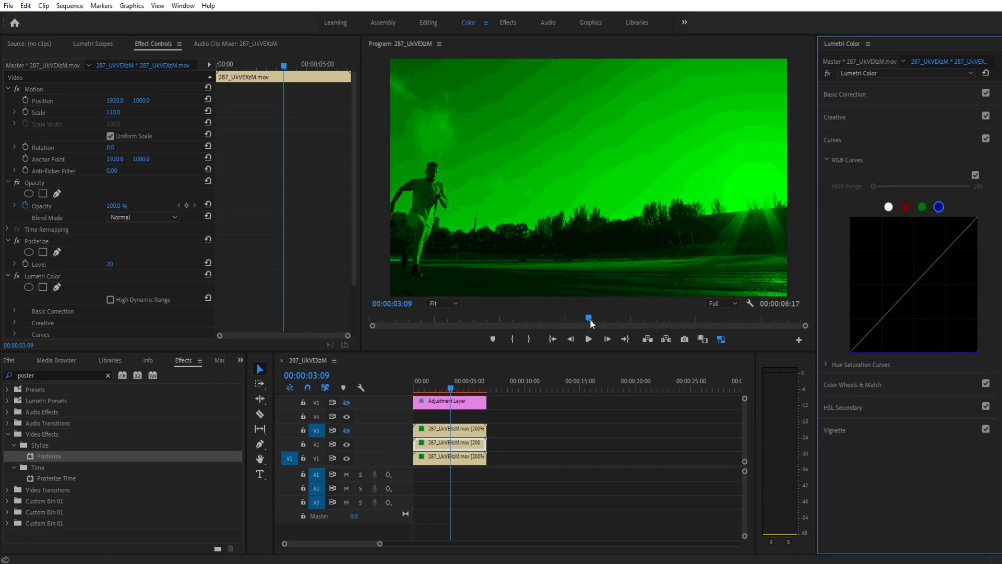
{"action": "left_click", "coordinate": [346, 431]}
{"action": "left_click", "coordinate": [347, 431]}
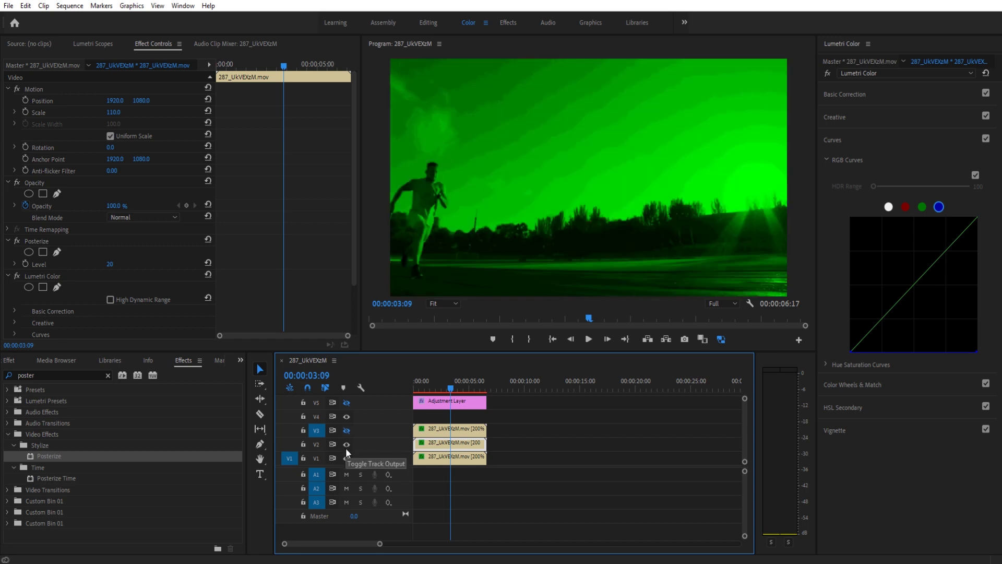
Step: Hide V2 and zero the bottom copy's red and green curves, leaving it blue
{"action": "left_click", "coordinate": [346, 444]}
{"action": "left_click", "coordinate": [438, 458]}
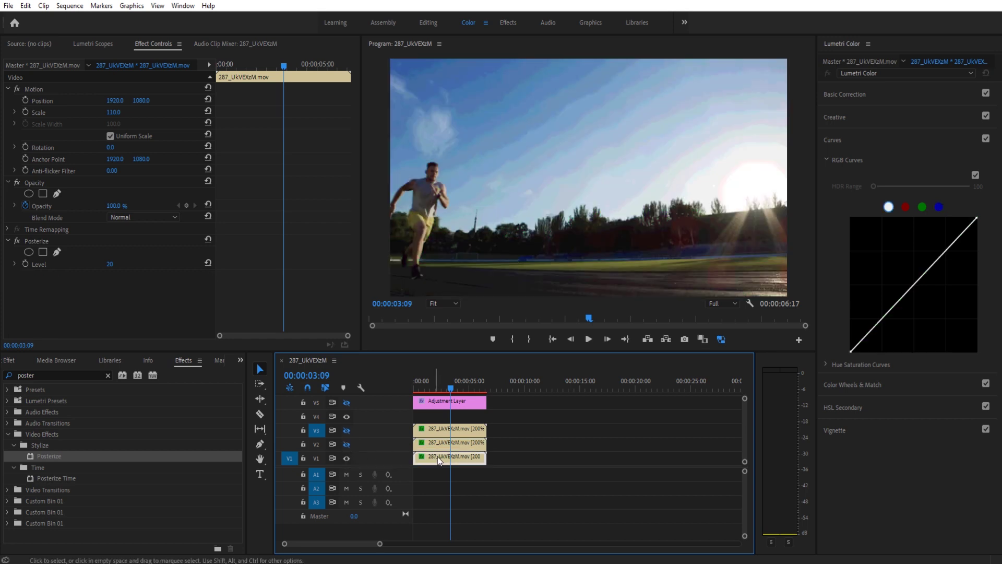
{"action": "left_click", "coordinate": [905, 208]}
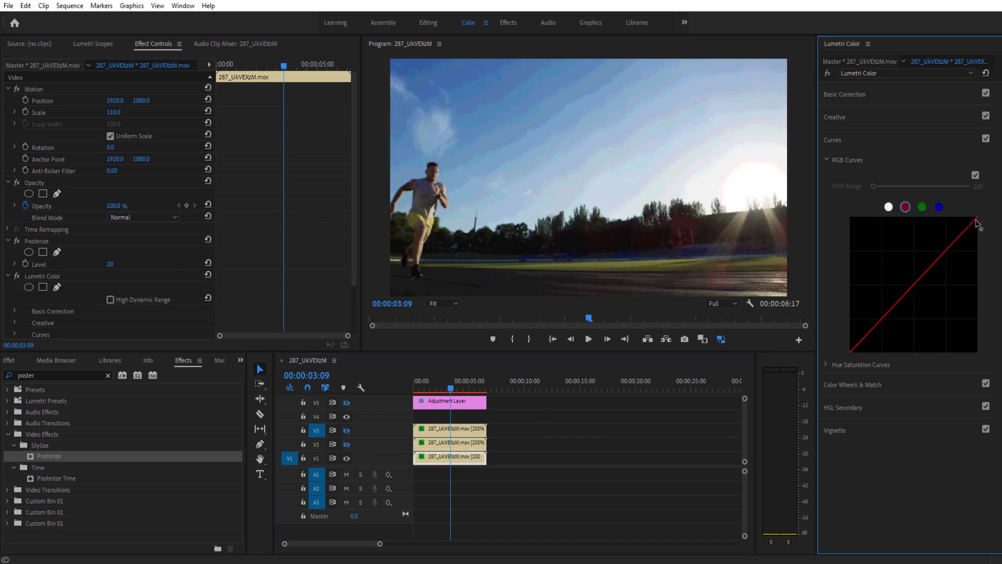
{"action": "left_click_drag", "start_coordinate": [976, 219], "coordinate": [987, 400]}
{"action": "left_click", "coordinate": [922, 206]}
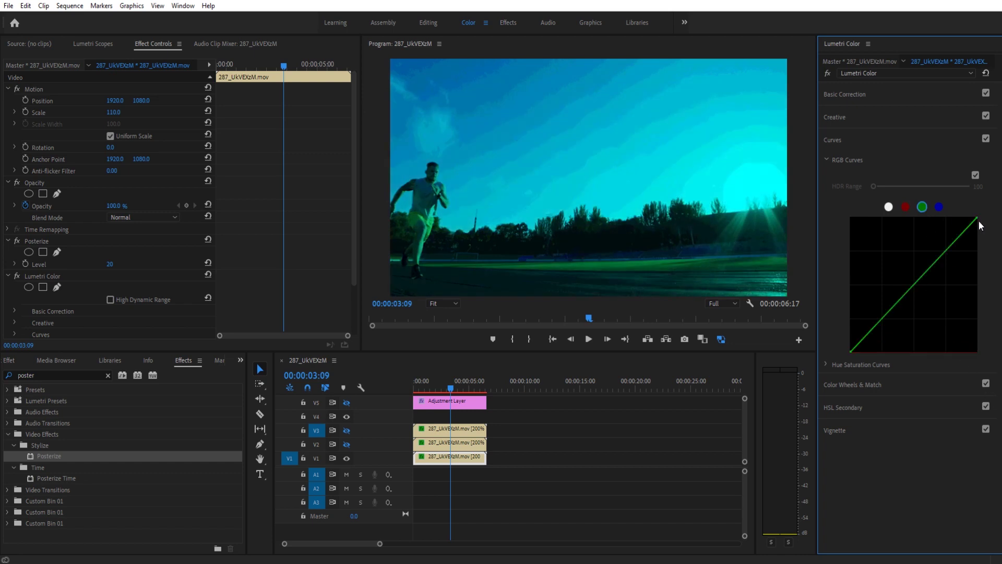
{"action": "left_click_drag", "start_coordinate": [977, 219], "coordinate": [942, 387]}
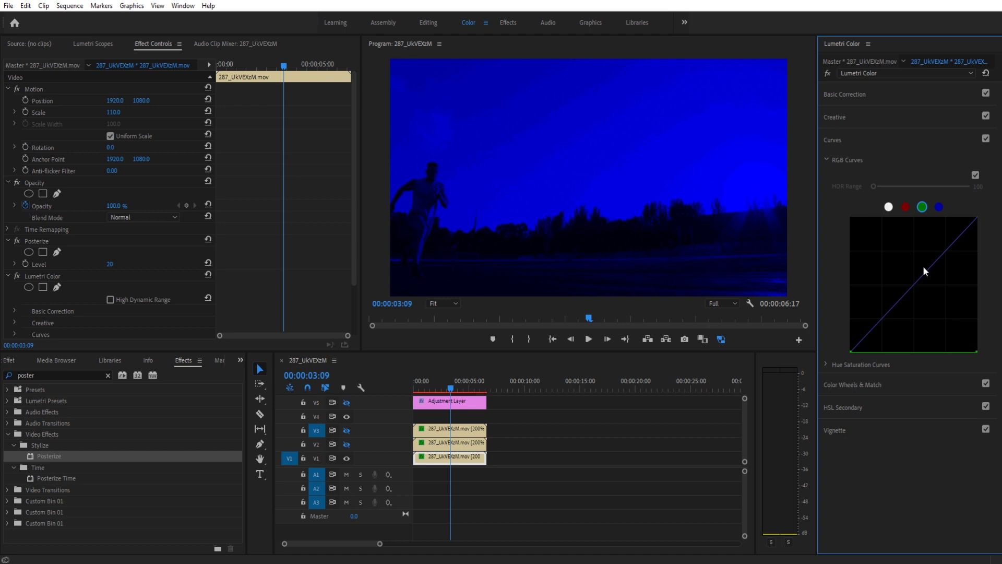
Step: Toggle the V3 and V2 track eyes to check each layer, then show all and select the red copy
{"action": "left_click", "coordinate": [346, 431]}
{"action": "left_click", "coordinate": [346, 431]}
{"action": "left_click", "coordinate": [346, 444]}
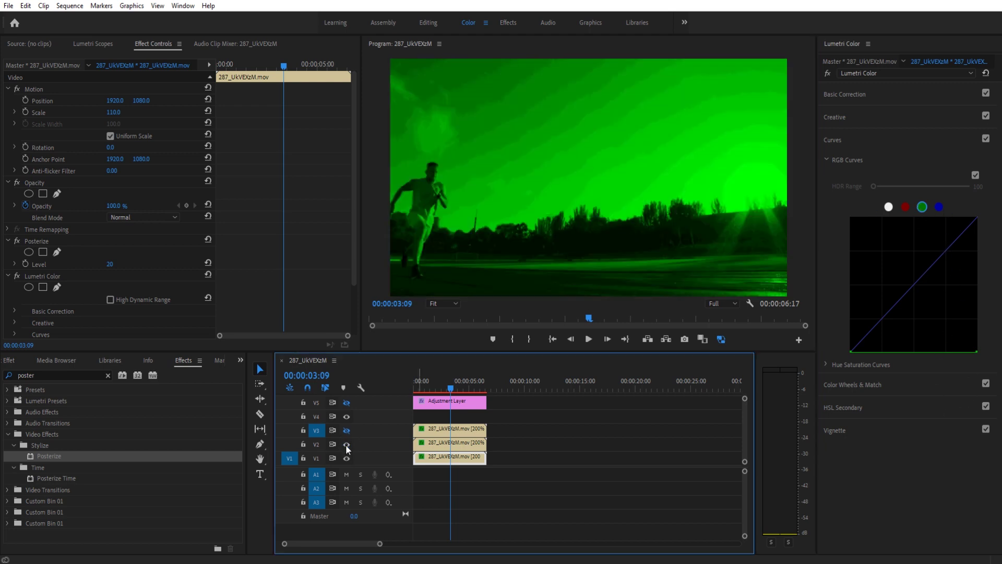
{"action": "left_click", "coordinate": [346, 444]}
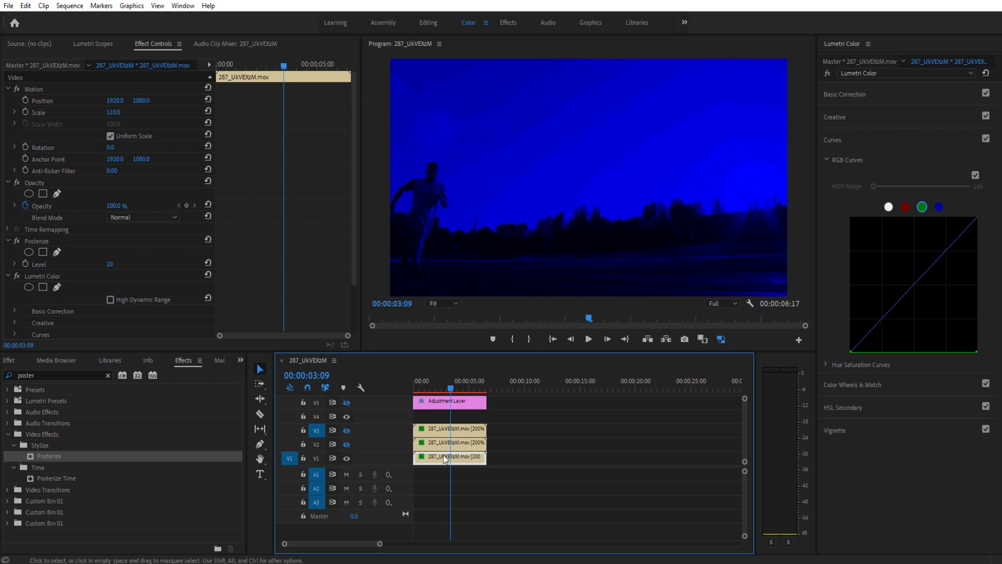
{"action": "left_click", "coordinate": [346, 444]}
{"action": "left_click", "coordinate": [346, 430]}
{"action": "left_click", "coordinate": [460, 428]}
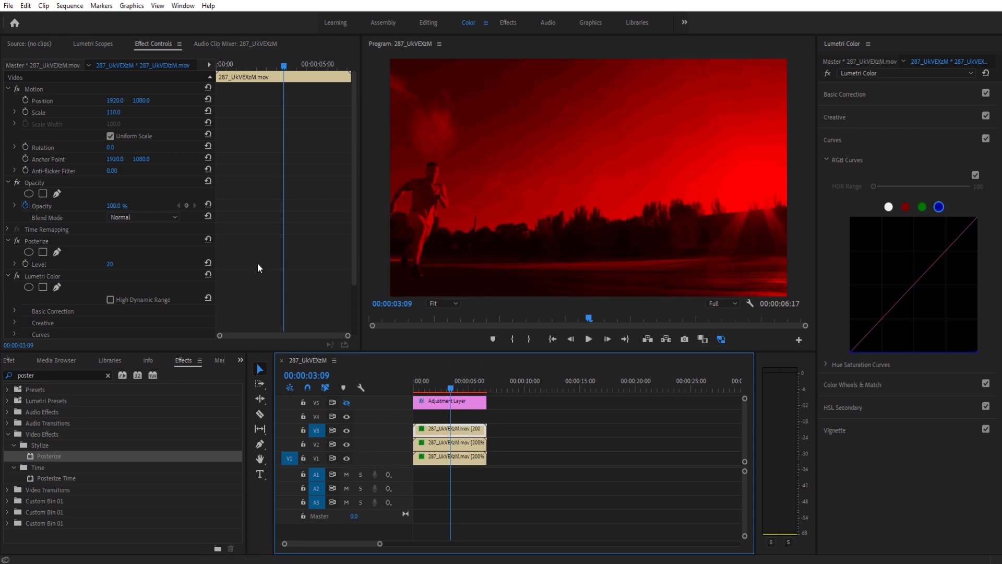
Step: Set the top red copy's Opacity blend mode to Screen
{"action": "scroll", "coordinate": [154, 268], "scroll_direction": "down", "scroll_amount": 2}
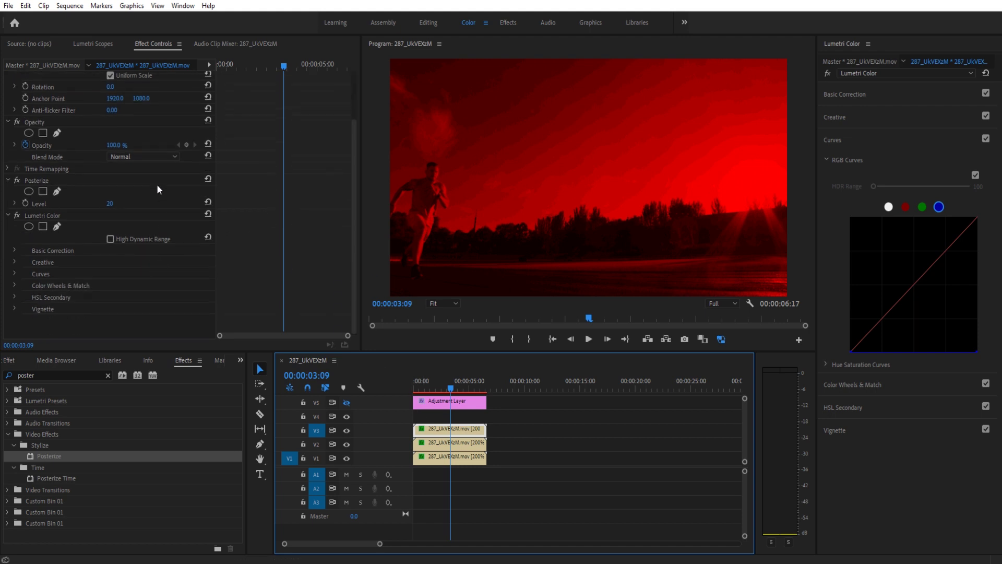
{"action": "scroll", "coordinate": [156, 184], "scroll_direction": "up", "scroll_amount": 1}
{"action": "scroll", "coordinate": [160, 232], "scroll_direction": "up", "scroll_amount": 1}
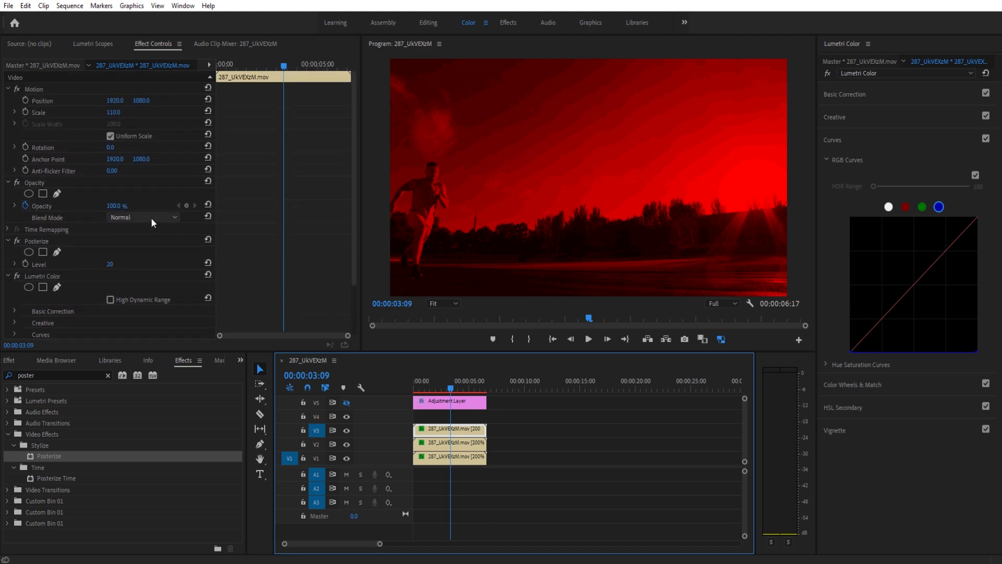
{"action": "left_click", "coordinate": [151, 218]}
{"action": "left_click", "coordinate": [134, 327]}
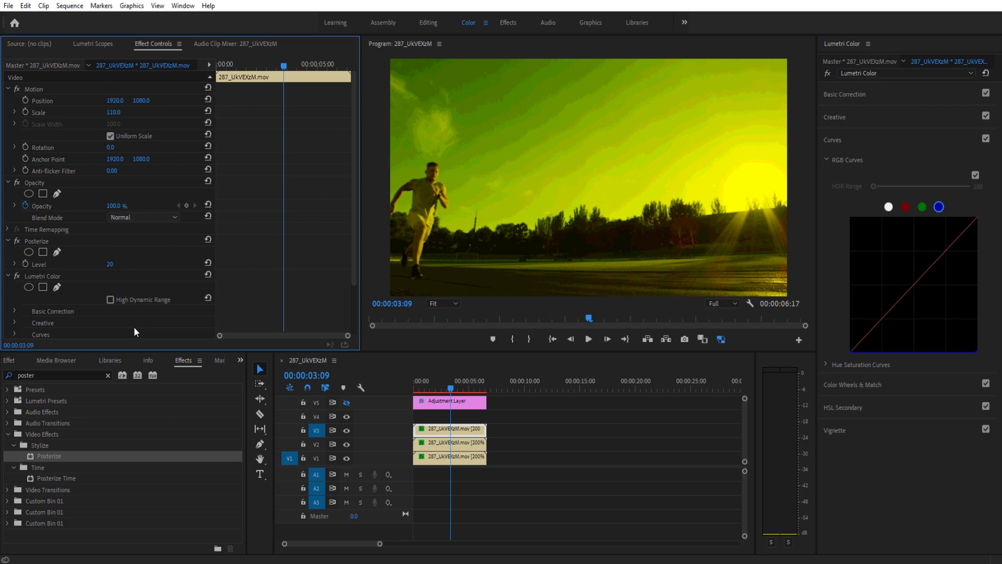
Step: Set the middle green copy's blend mode to Screen as well
{"action": "left_click", "coordinate": [456, 445]}
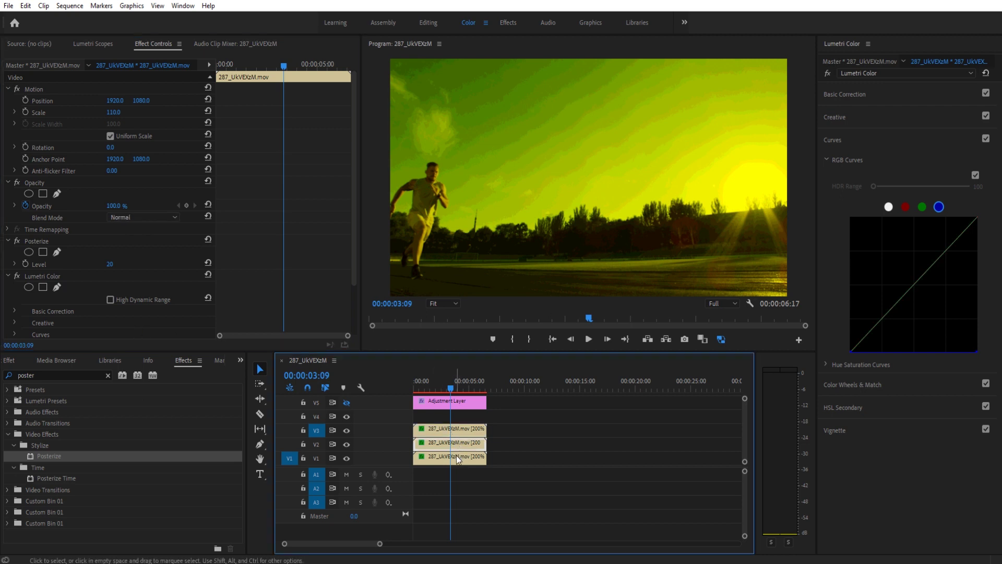
{"action": "left_click", "coordinate": [505, 440]}
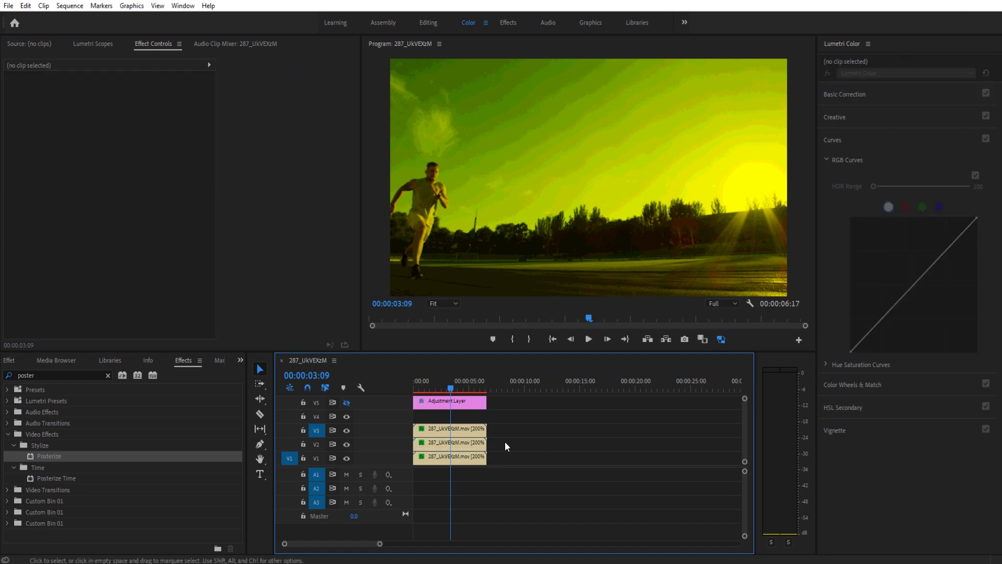
{"action": "left_click", "coordinate": [463, 444]}
{"action": "left_click", "coordinate": [173, 219]}
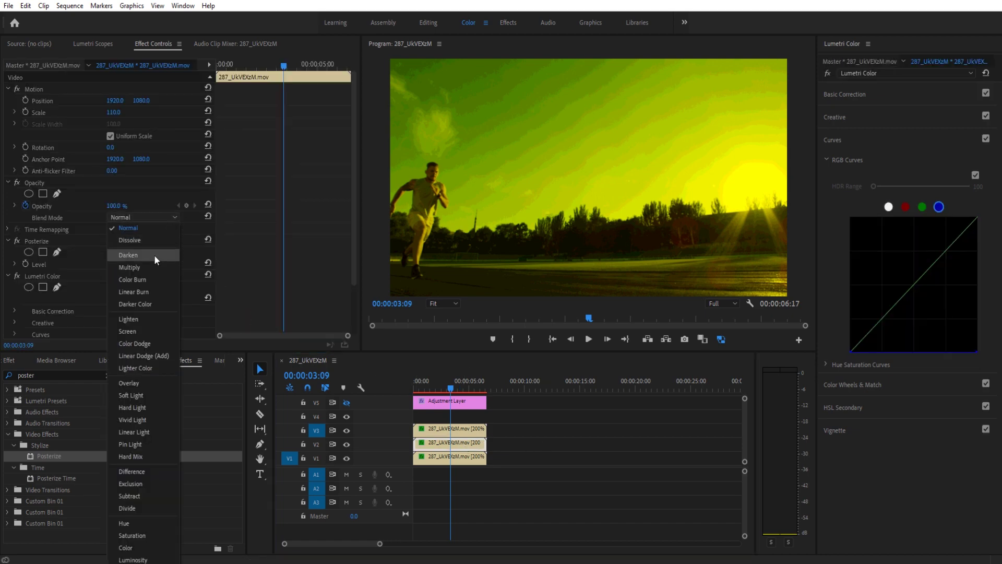
{"action": "left_click", "coordinate": [136, 331]}
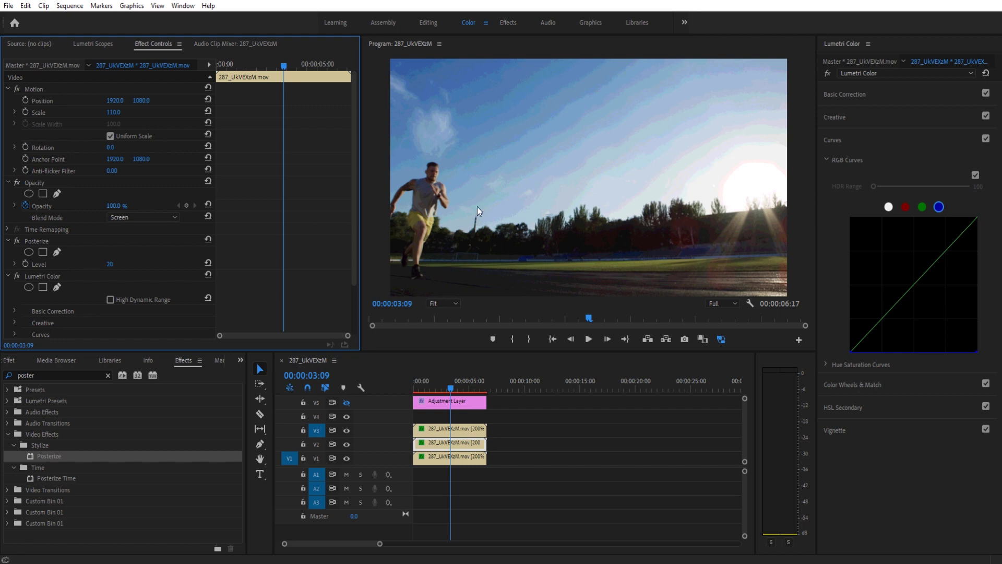
{"action": "left_click", "coordinate": [452, 430]}
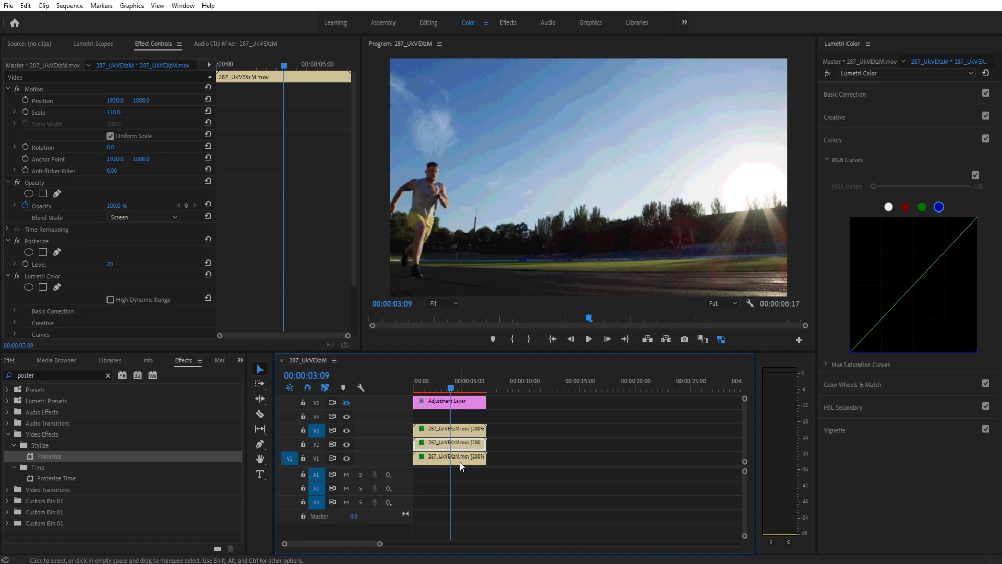
Step: Offset the top red copy to Position X 1900 and the middle copy to Position Y 1060
{"action": "left_click", "coordinate": [459, 462]}
{"action": "left_click", "coordinate": [459, 431]}
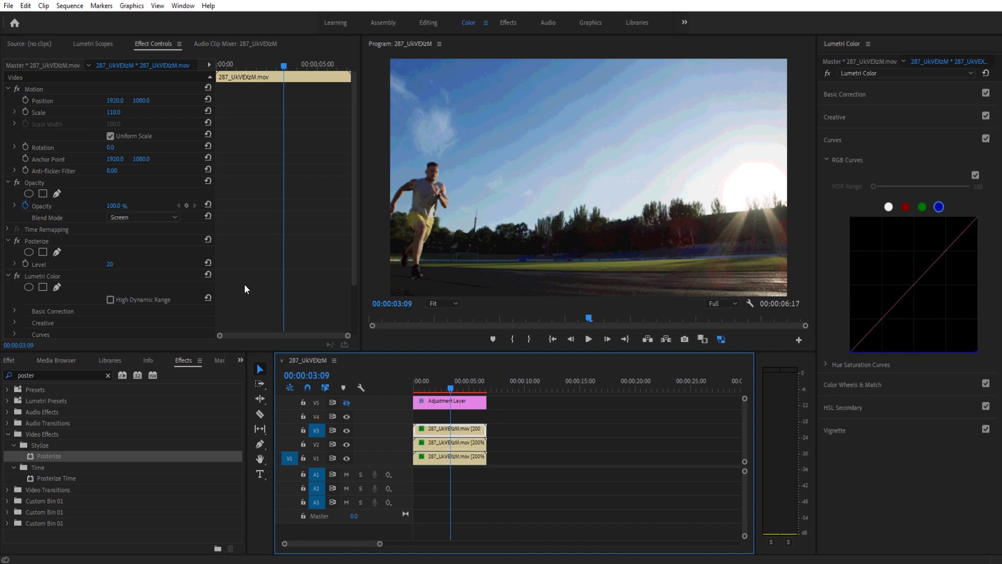
{"action": "left_click", "coordinate": [118, 98]}
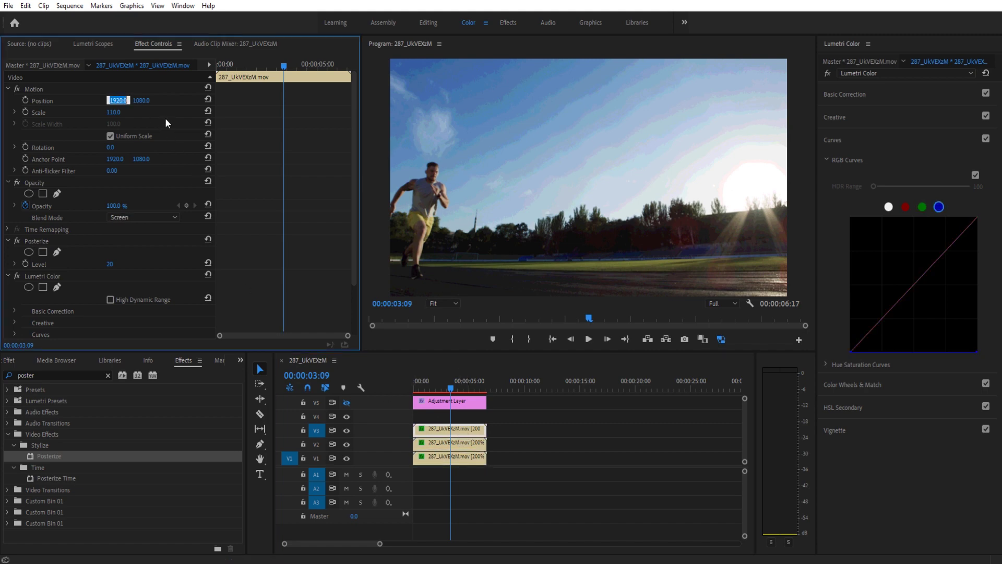
{"action": "type", "text": "1900"}
{"action": "key", "text": "Return"}
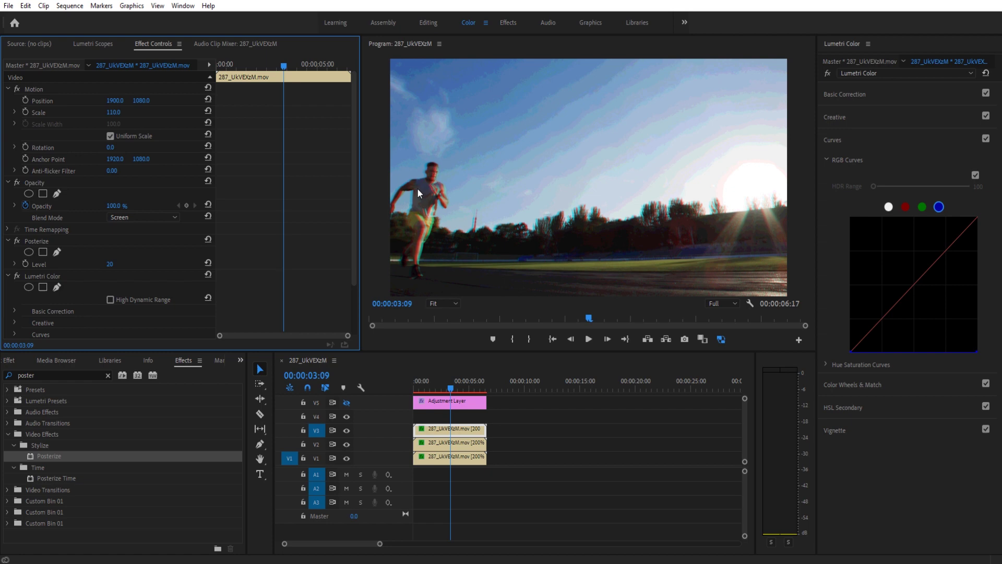
{"action": "left_click", "coordinate": [433, 432]}
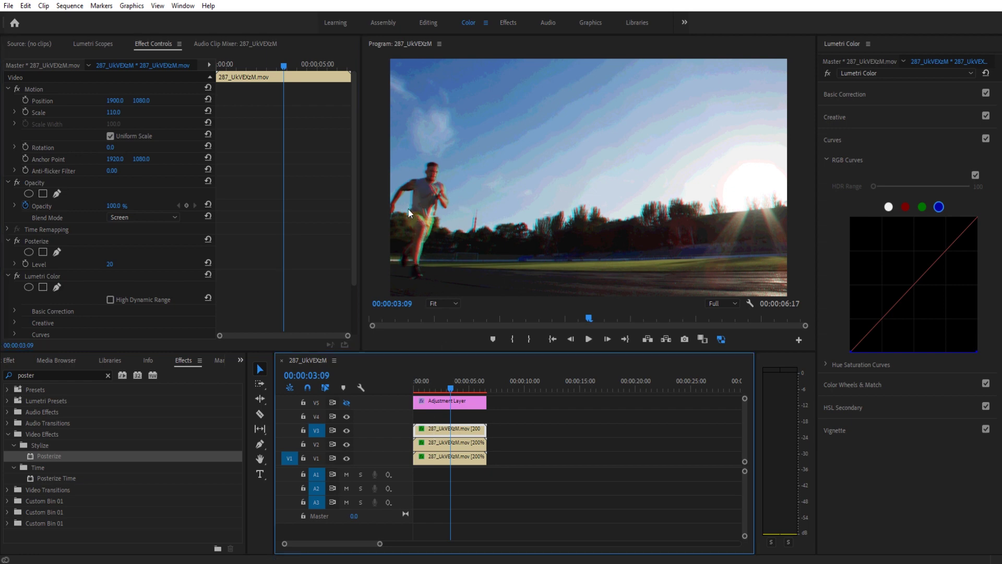
{"action": "left_click", "coordinate": [438, 443]}
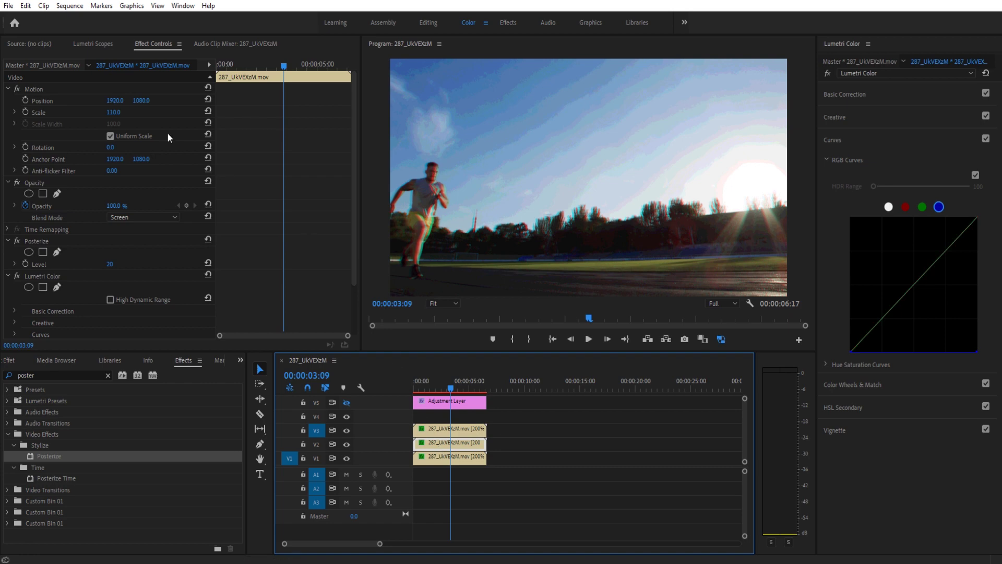
{"action": "left_click", "coordinate": [144, 100]}
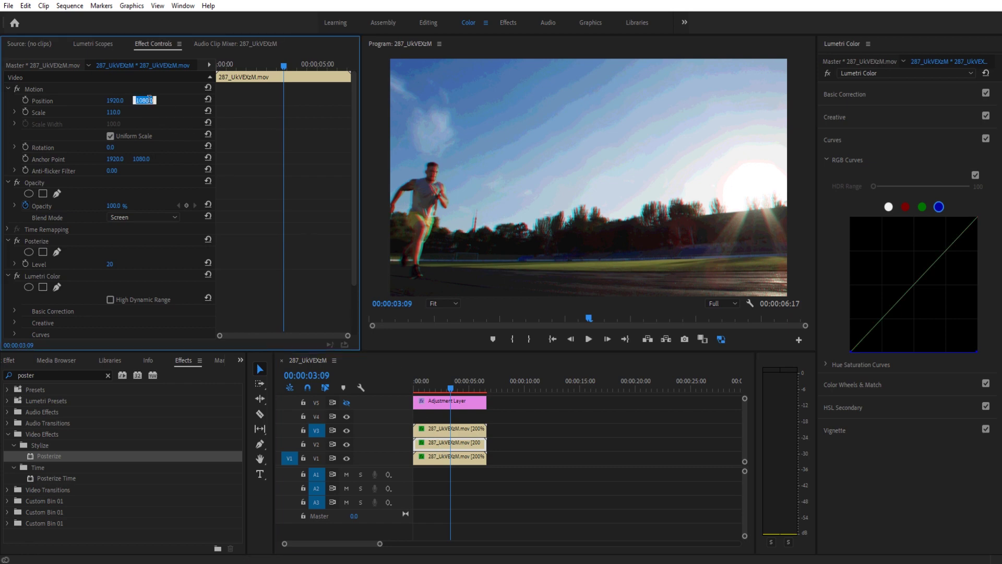
{"action": "type", "text": "1060"}
{"action": "key", "text": "Return"}
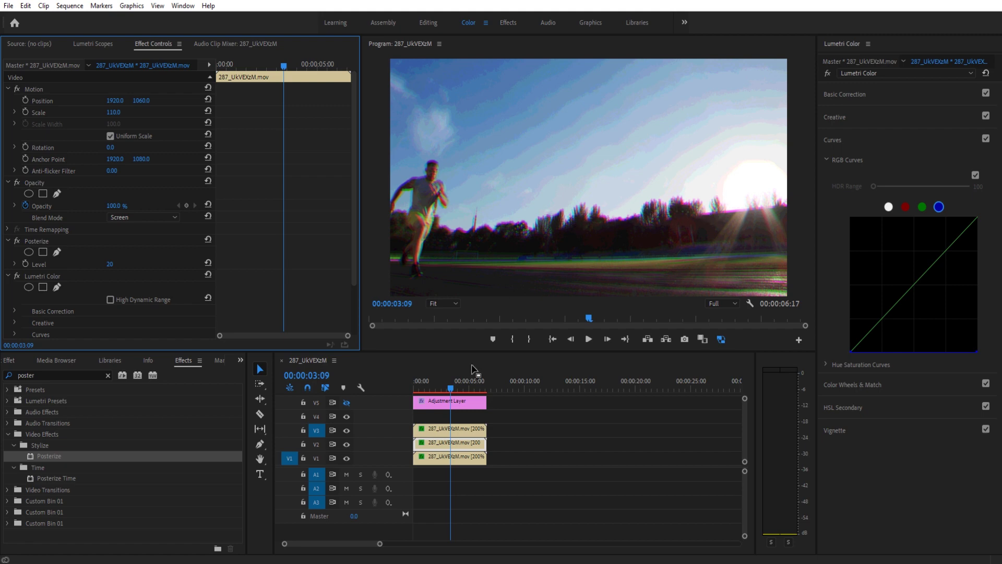
Step: Refine the offsets: top copy Position X 1910, middle copy Position Y 1065
{"action": "left_click", "coordinate": [429, 430]}
{"action": "left_click", "coordinate": [143, 92]}
{"action": "left_click", "coordinate": [114, 96]}
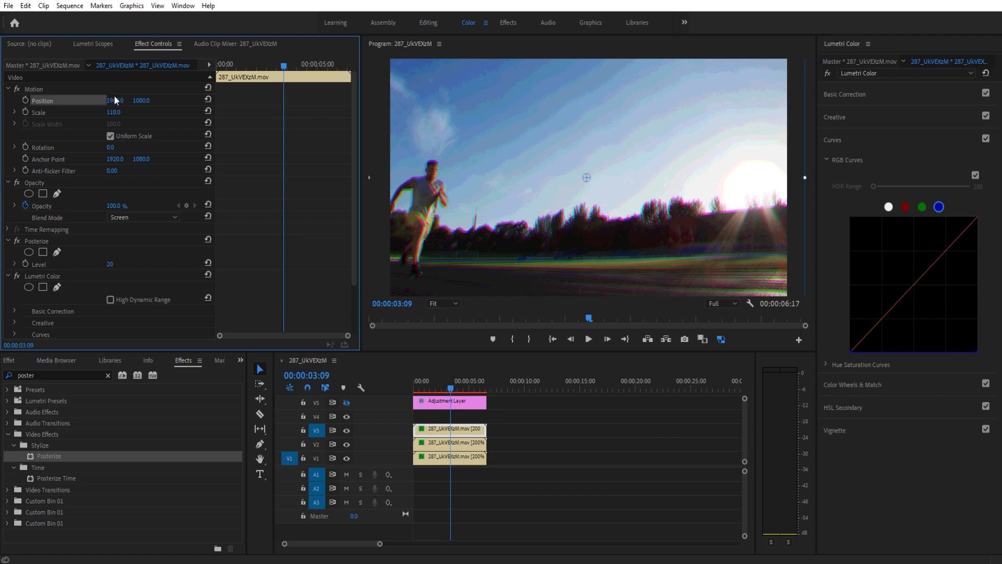
{"action": "type", "text": "19"}
{"action": "type", "text": "10"}
{"action": "key", "text": "Return"}
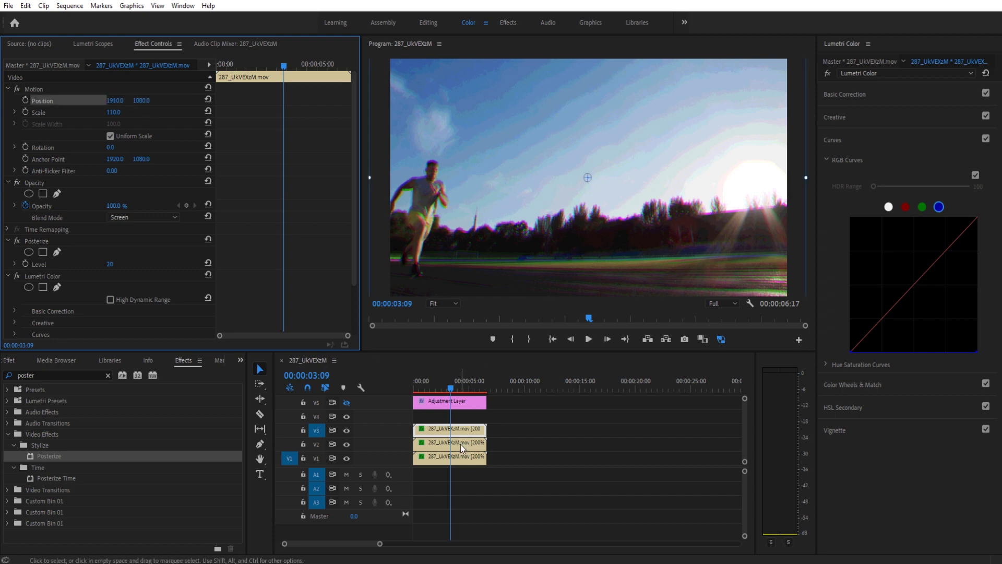
{"action": "left_click", "coordinate": [462, 447]}
{"action": "left_click", "coordinate": [145, 99]}
{"action": "type", "text": "1065"}
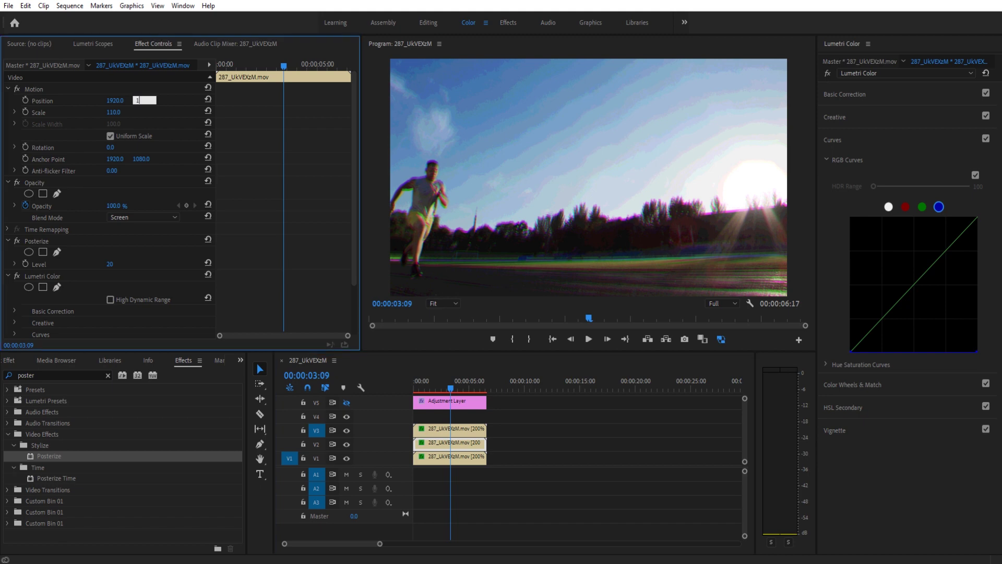
{"action": "key", "text": "Return"}
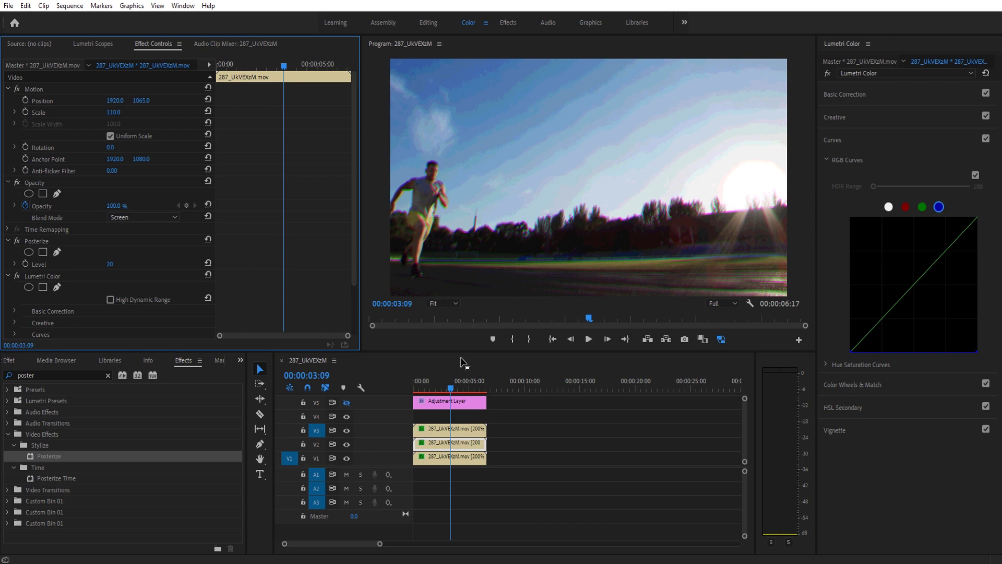
{"action": "left_click_drag", "start_coordinate": [454, 390], "coordinate": [446, 393]}
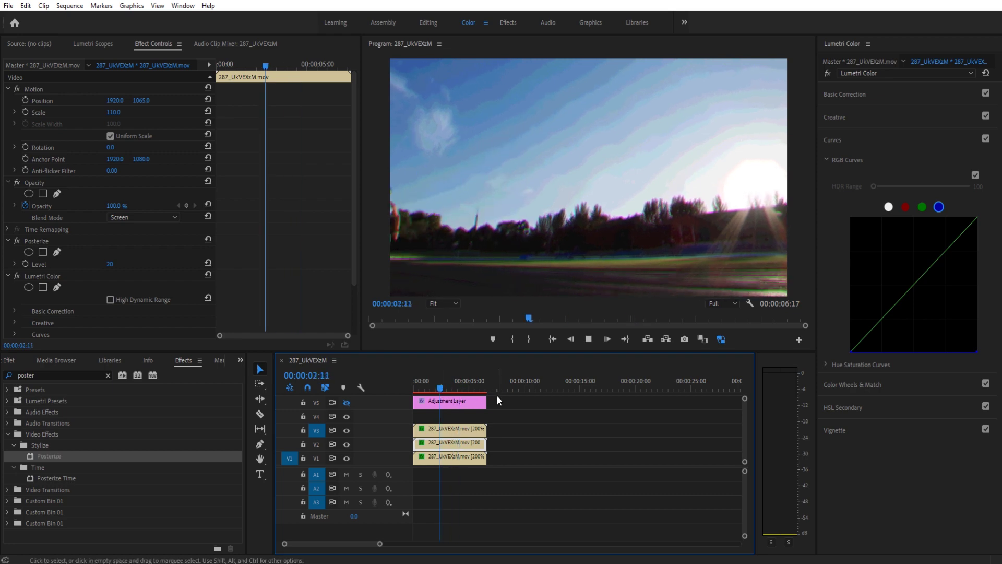
{"action": "key", "text": "space"}
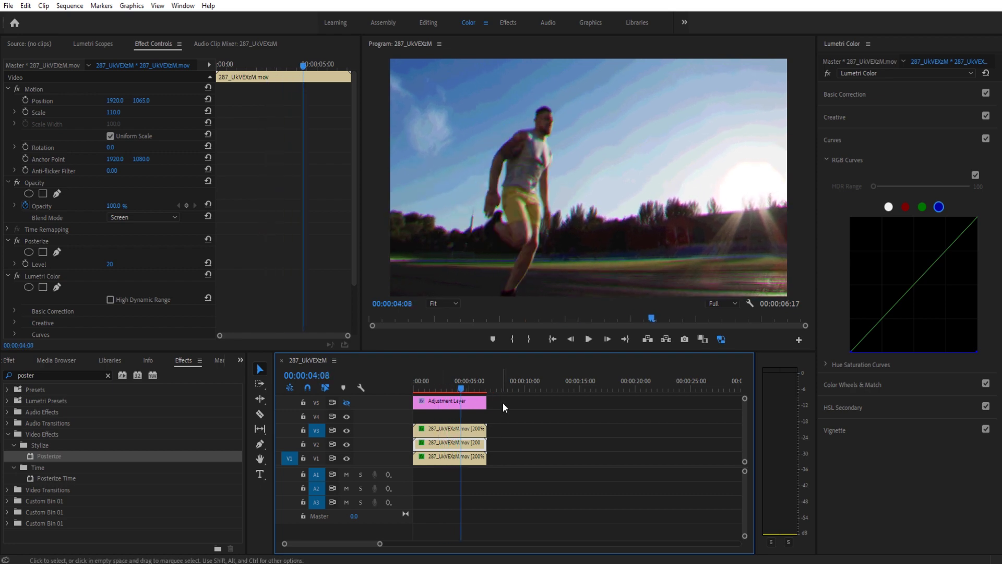
{"action": "key", "text": "space"}
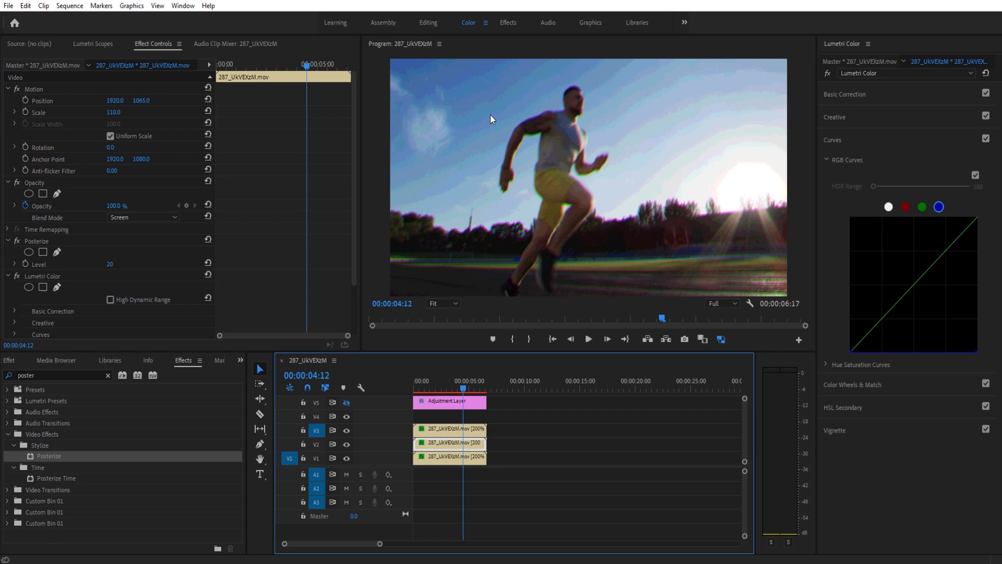
{"action": "left_click", "coordinate": [346, 402]}
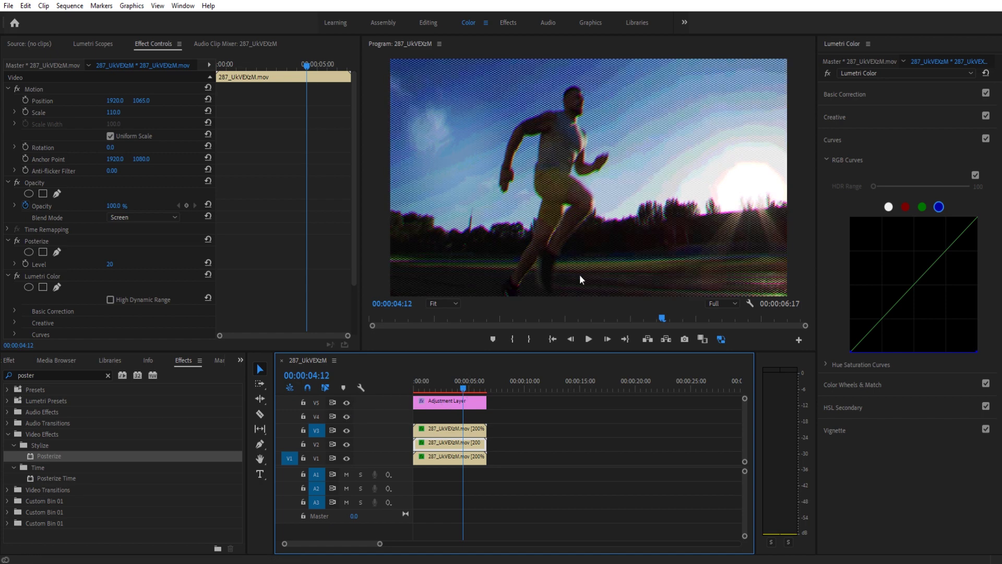
{"action": "left_click", "coordinate": [346, 401]}
{"action": "left_click_drag", "start_coordinate": [448, 387], "coordinate": [454, 387]}
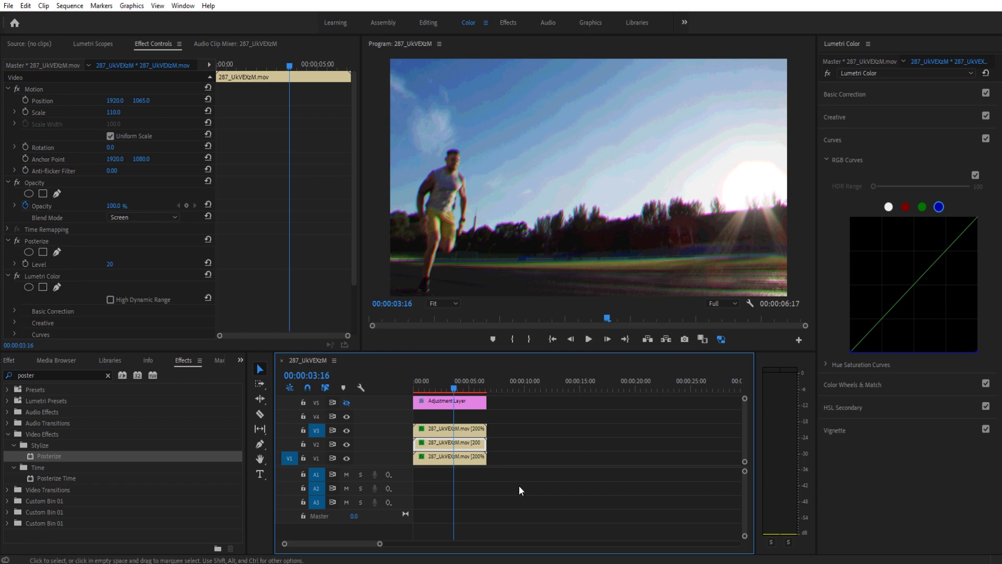
{"action": "left_click_drag", "start_coordinate": [486, 458], "coordinate": [434, 390]}
Step: Preview, then nest the three stacked channel copies into one sequence named 'Main Footage'
{"action": "key", "text": "space"}
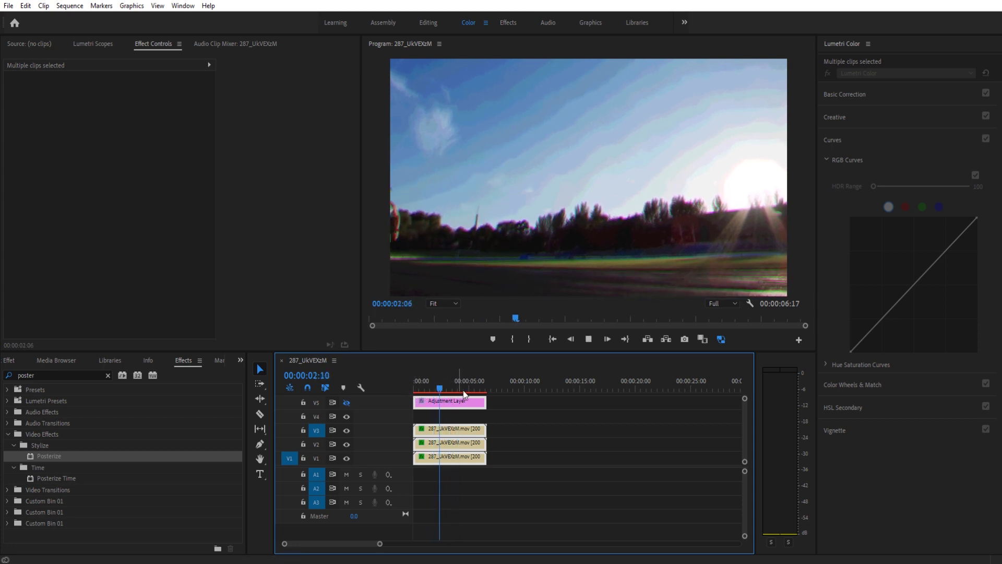
{"action": "key", "text": "space"}
{"action": "left_click_drag", "start_coordinate": [499, 459], "coordinate": [433, 426]}
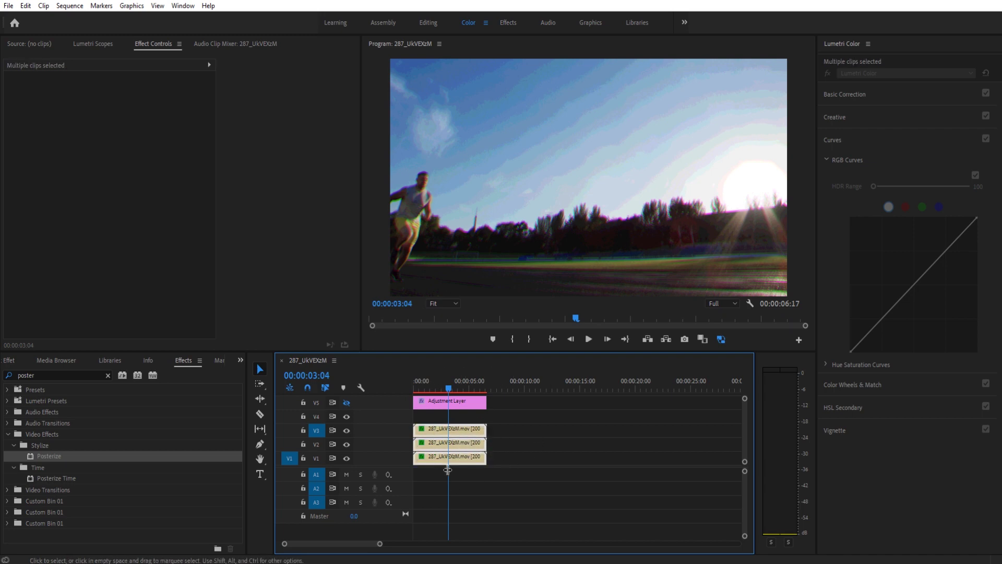
{"action": "right_click", "coordinate": [456, 436]}
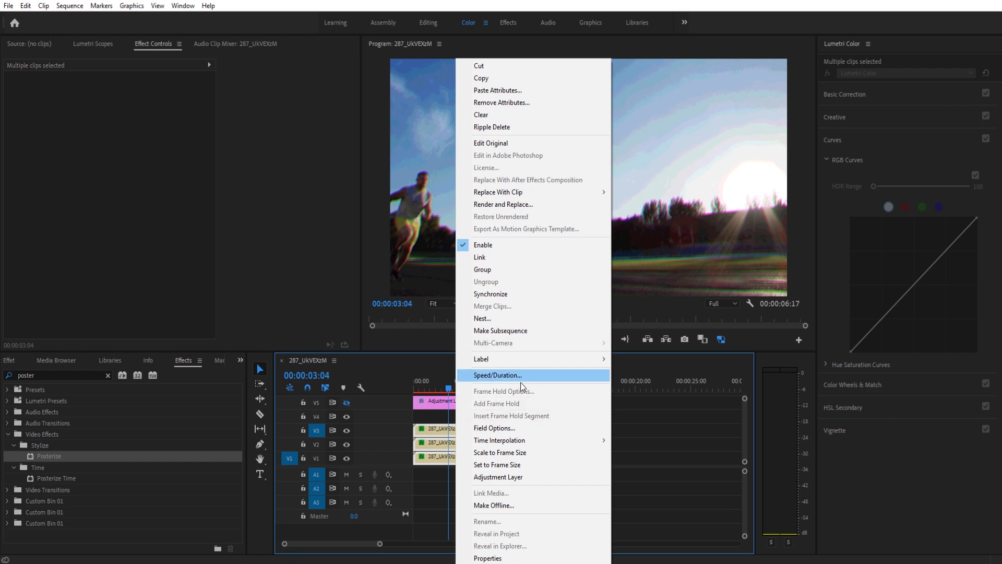
{"action": "mouse_move", "coordinate": [524, 359]}
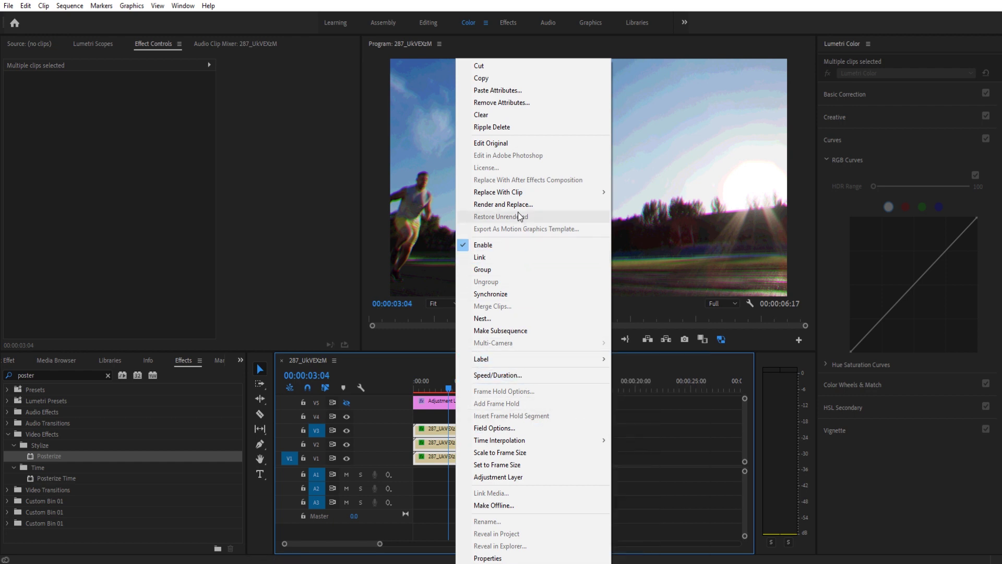
{"action": "left_click", "coordinate": [512, 318]}
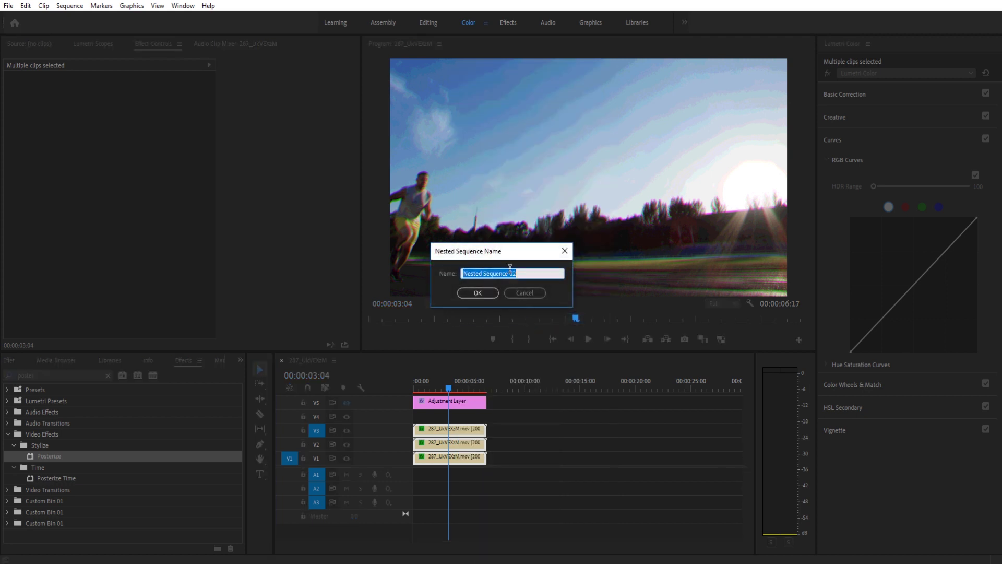
{"action": "type", "text": "Main Footage"}
{"action": "key", "text": "Return"}
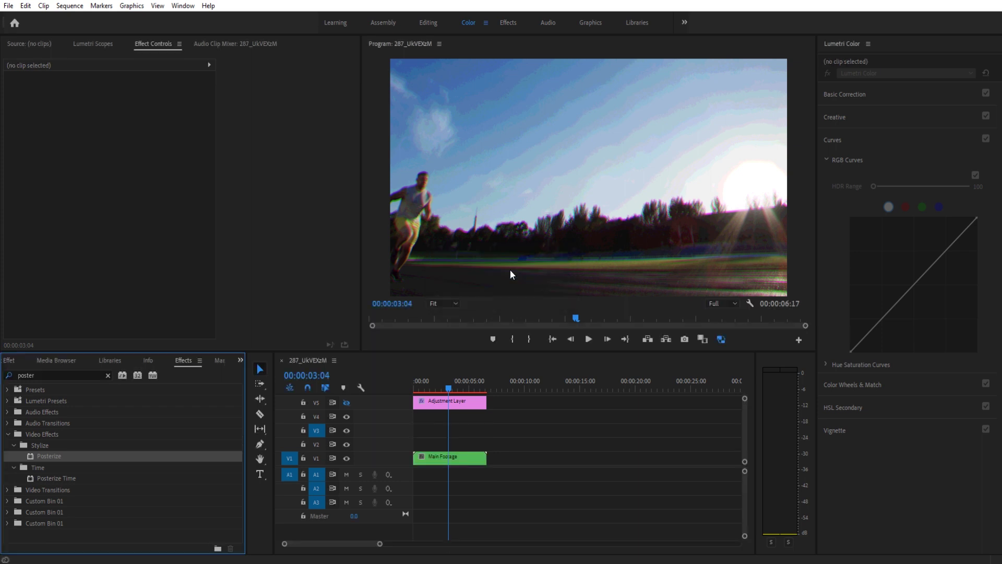
{"action": "left_click", "coordinate": [439, 455]}
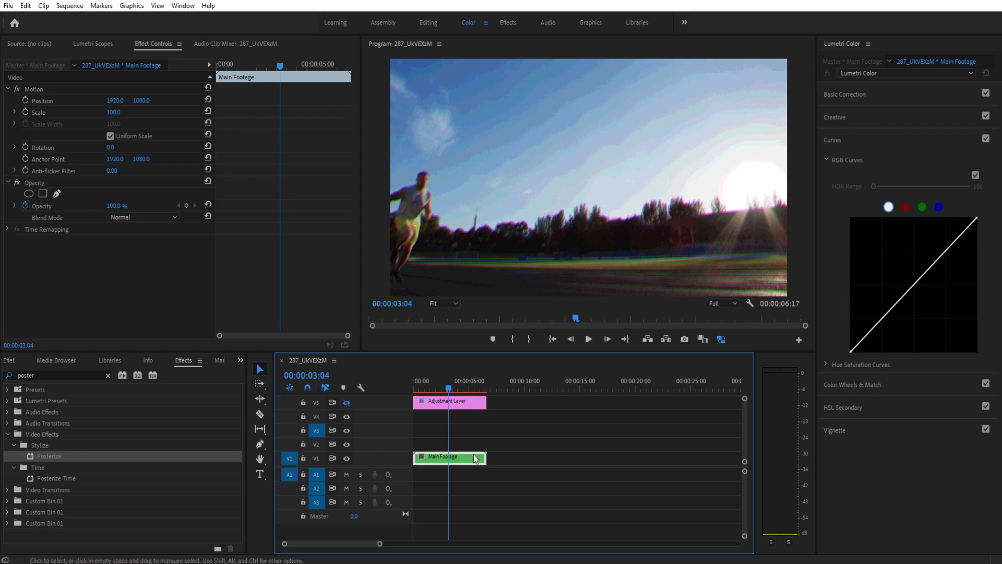
Step: Apply Posterize Time at 6 fps to Main Footage and turn the halftone layer's track back on
{"action": "left_click", "coordinate": [50, 479]}
{"action": "left_click_drag", "start_coordinate": [41, 478], "coordinate": [444, 459]}
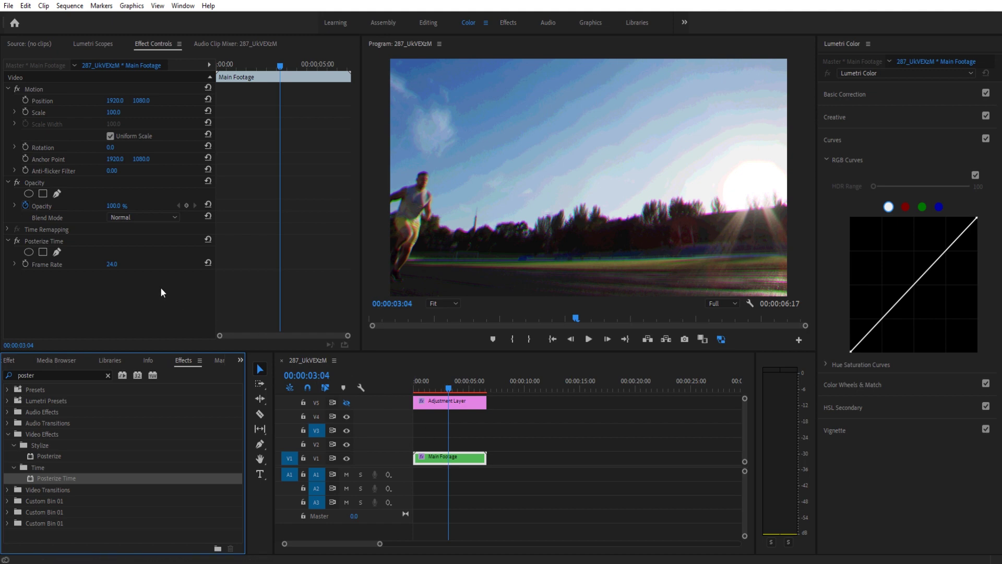
{"action": "left_click", "coordinate": [113, 263]}
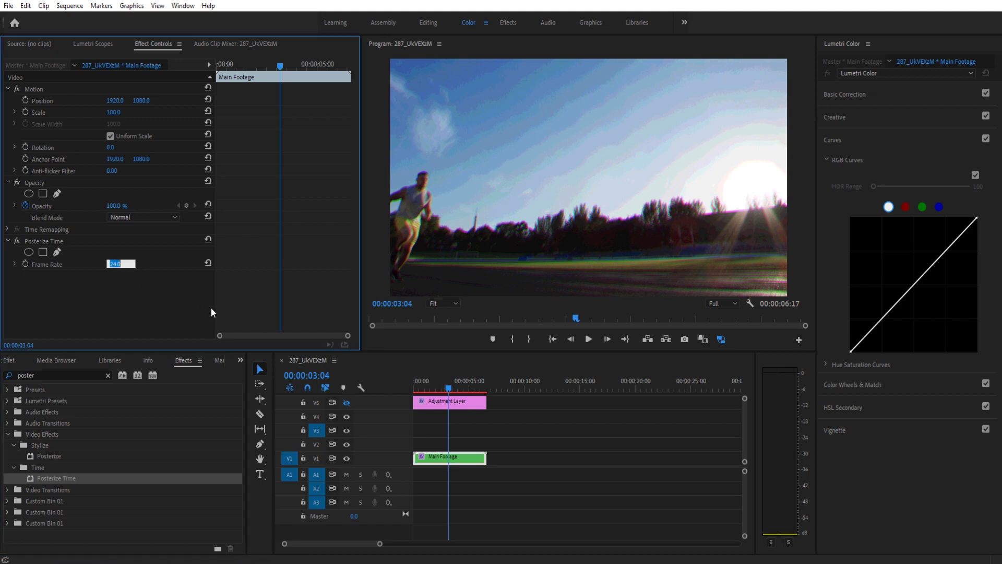
{"action": "type", "text": "6"}
{"action": "key", "text": "Return"}
{"action": "left_click", "coordinate": [439, 385]}
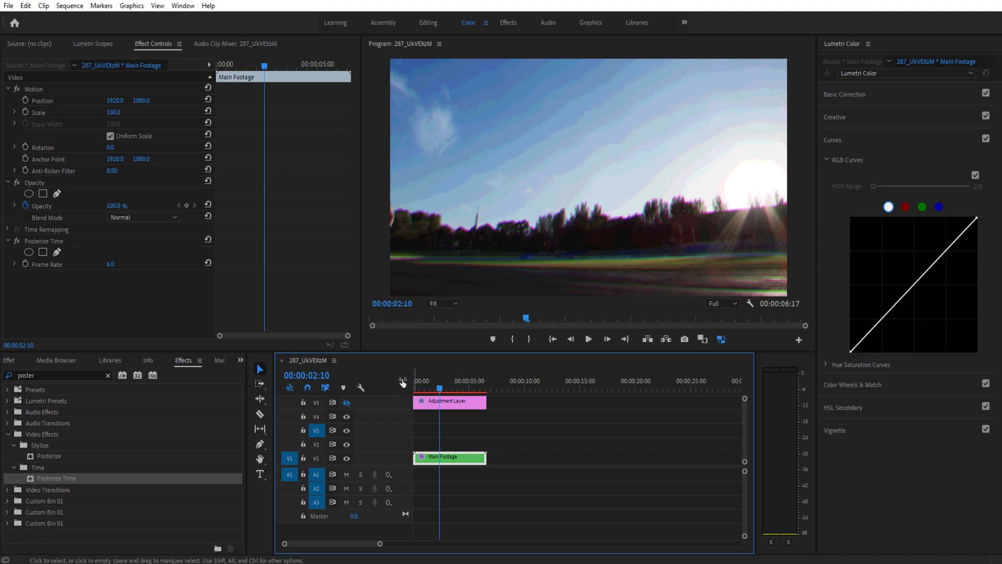
{"action": "left_click", "coordinate": [346, 402]}
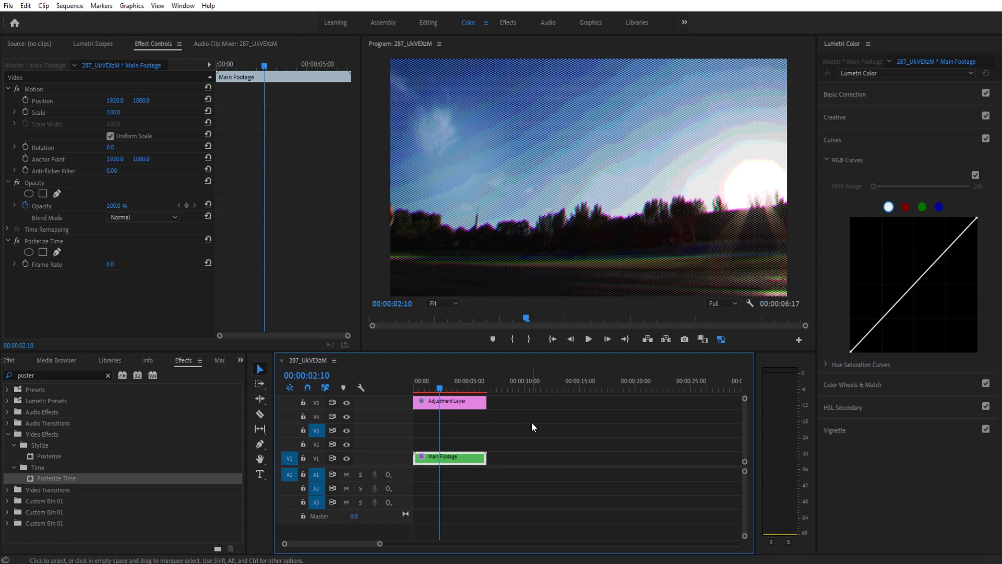
Step: Render the sequence In to Out and play it back
{"action": "key", "text": "Return"}
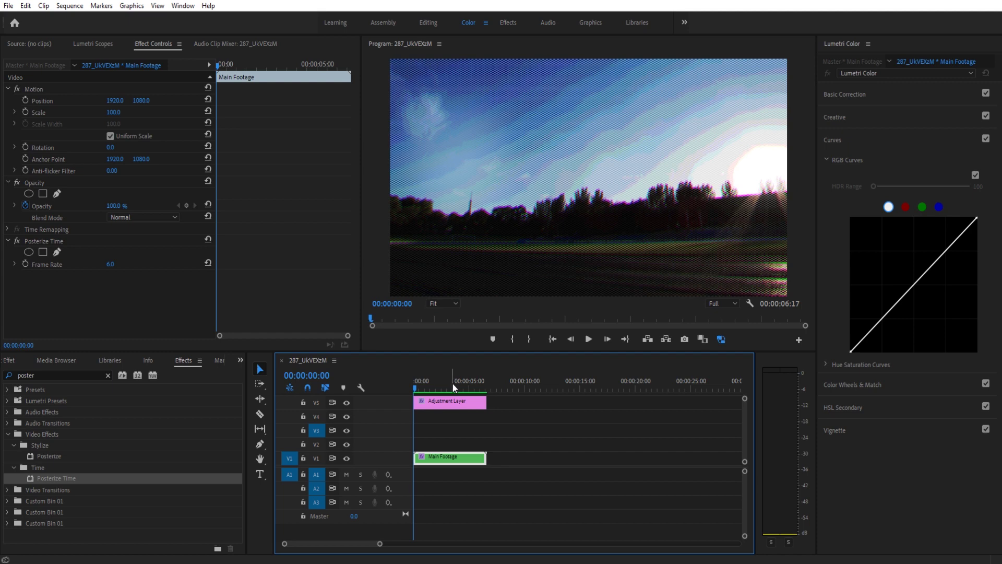
{"action": "key", "text": "Right"}
{"action": "key", "text": "Right"}
{"action": "key", "text": "Right"}
{"action": "key", "text": "Right"}
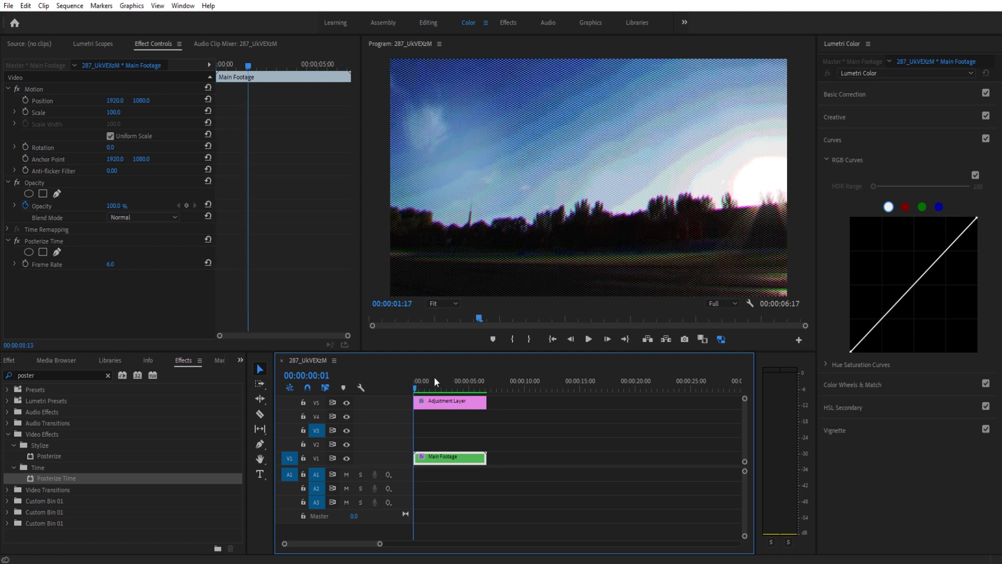
{"action": "key", "text": "space"}
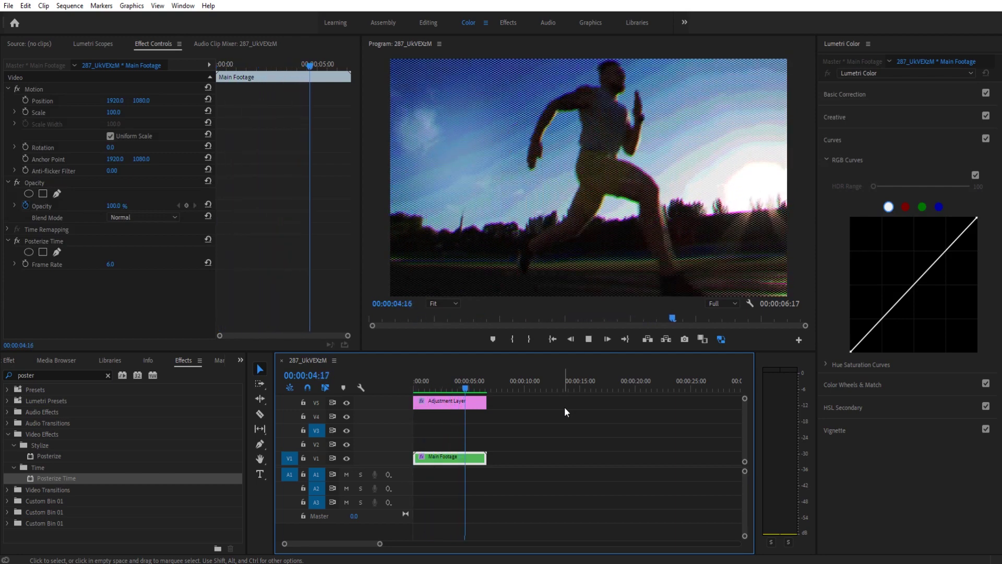
Step: Scrub back to the start of the run and replay the final comic-style shot
{"action": "left_click_drag", "start_coordinate": [478, 383], "coordinate": [453, 386]}
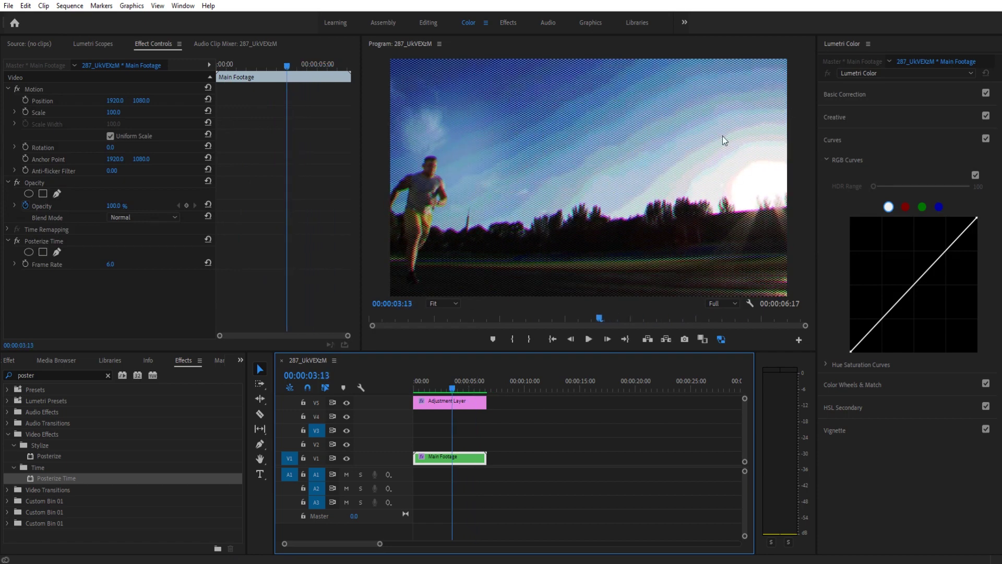
{"action": "left_click", "coordinate": [448, 381]}
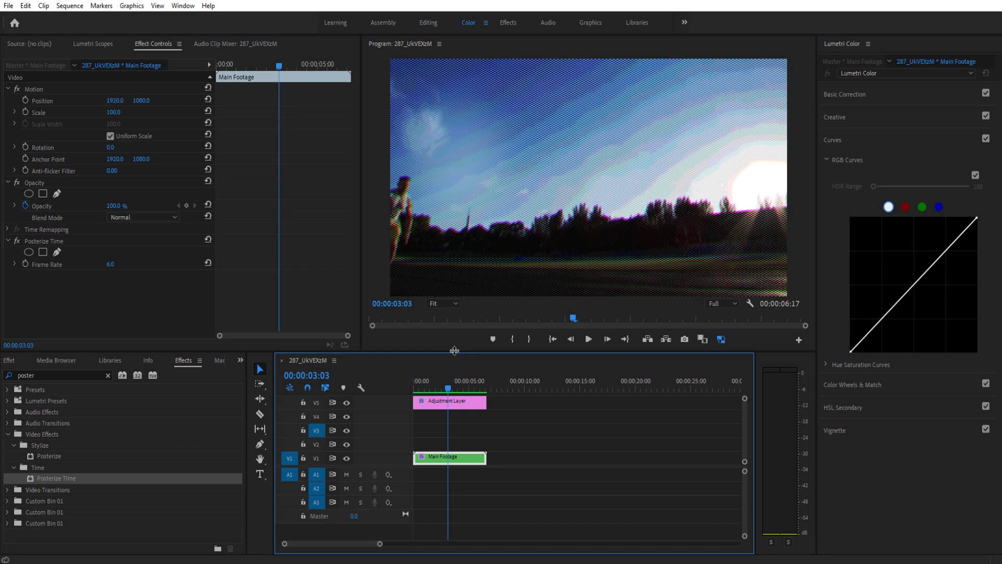
{"action": "left_click_drag", "start_coordinate": [460, 389], "coordinate": [438, 395]}
{"action": "key", "text": "space"}
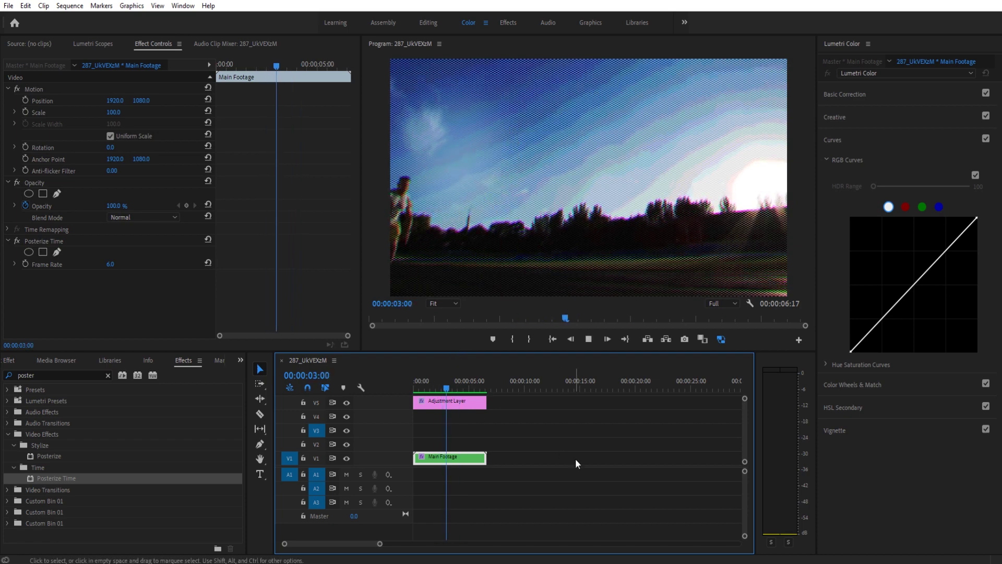
{"action": "key", "text": "space"}
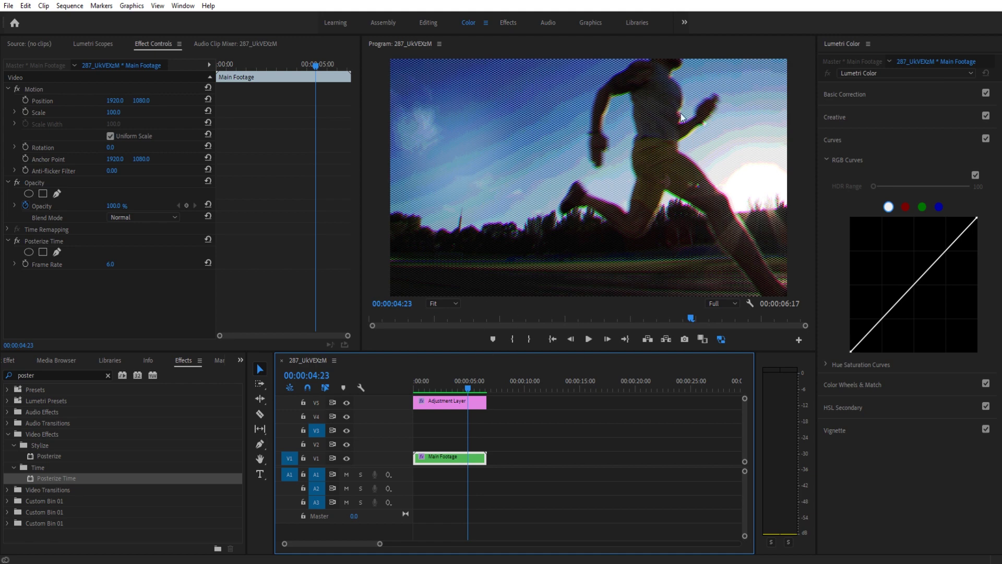
{"action": "double_click", "coordinate": [470, 459]}
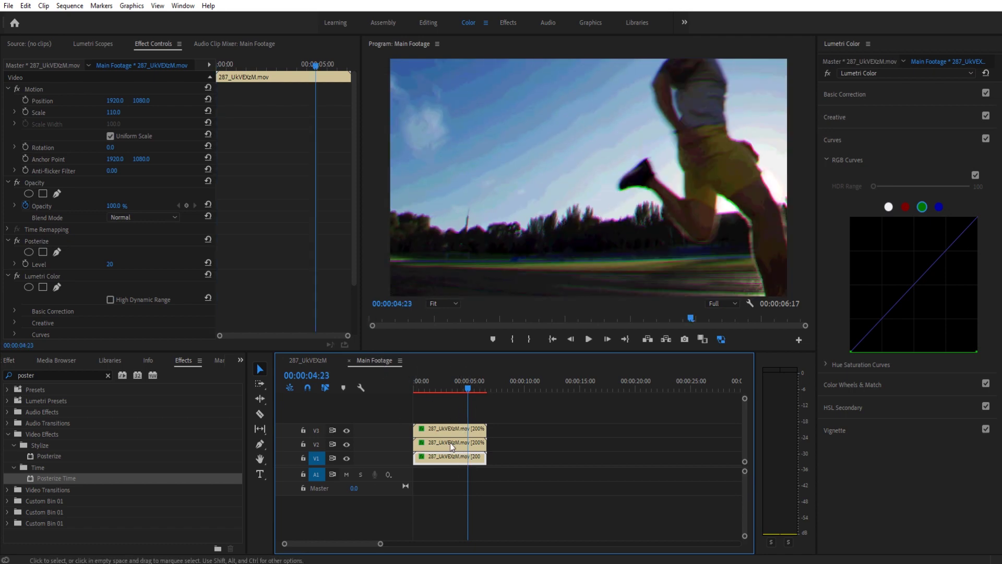
{"action": "left_click", "coordinate": [309, 360]}
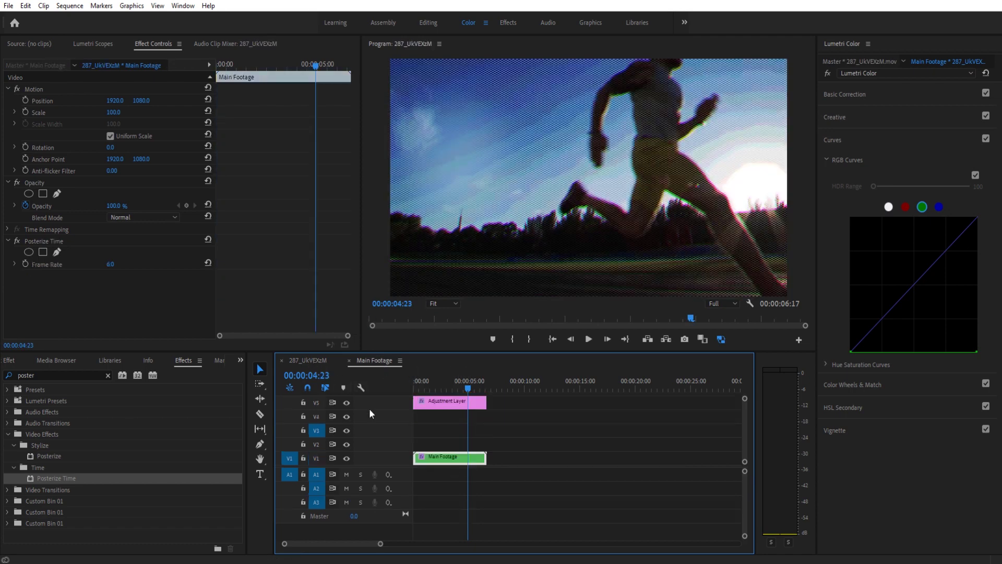